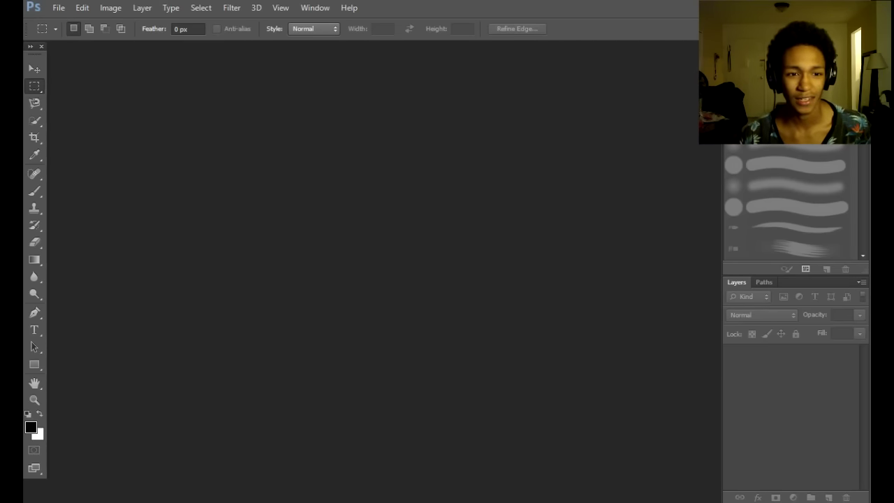
Create a new transparent 1280 x 720 px document at 300 pixels/inch named Deku.
key("alt+f")
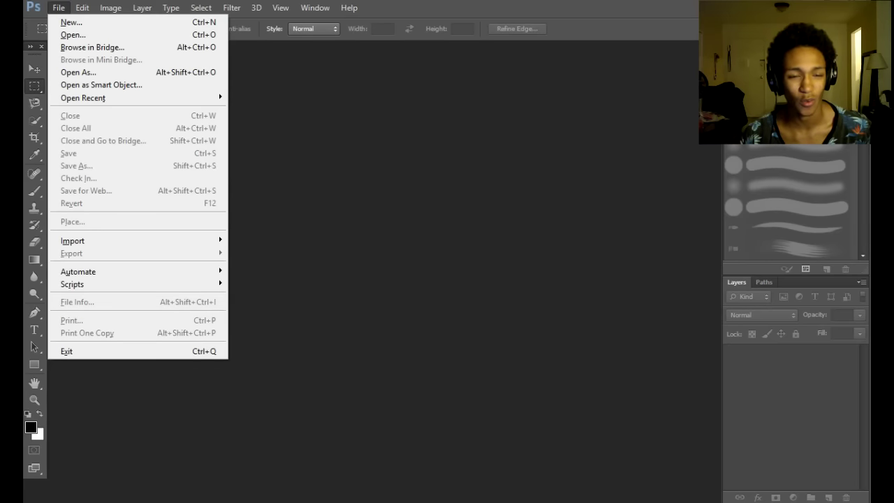
mouse_move(84, 241)
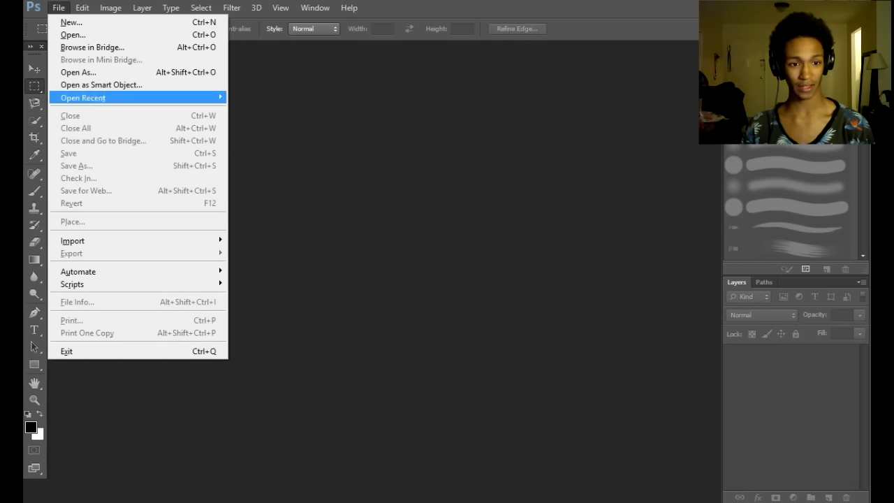
left_click(71, 23)
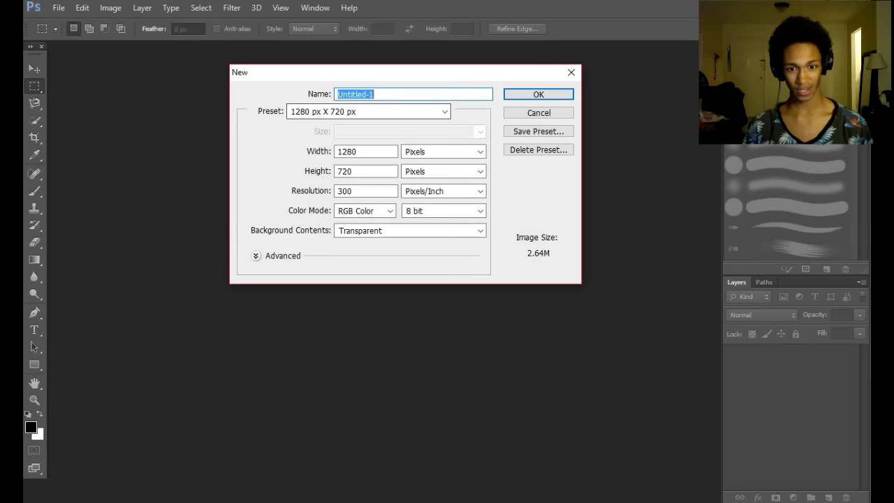
type("Deku")
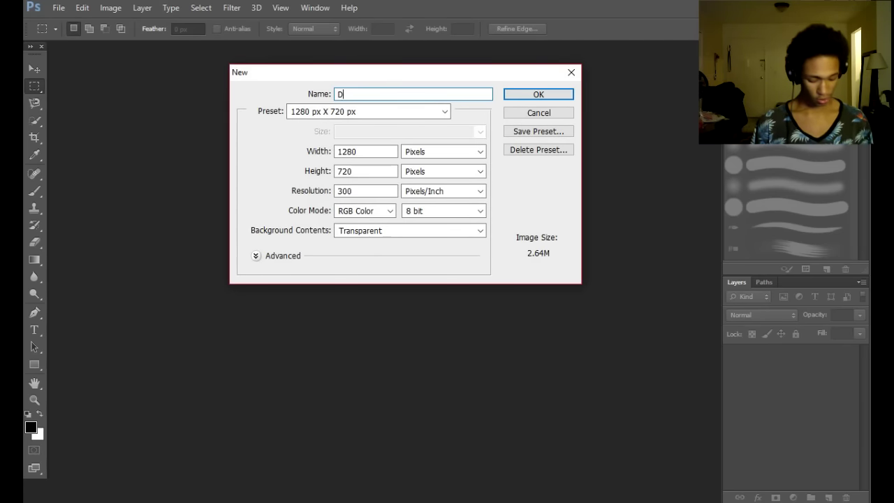
key("Return")
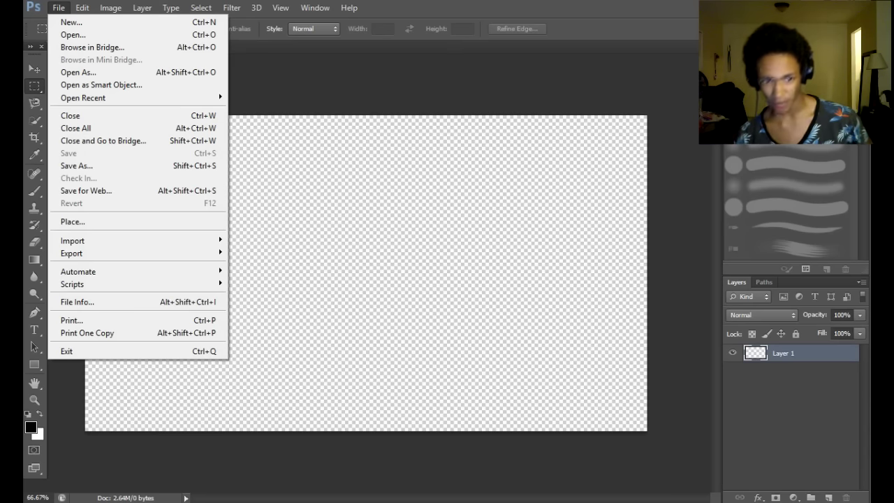
Start placing an image into the document and open the Images folder on the Desktop.
key("Down")
key("Down")
key("Down")
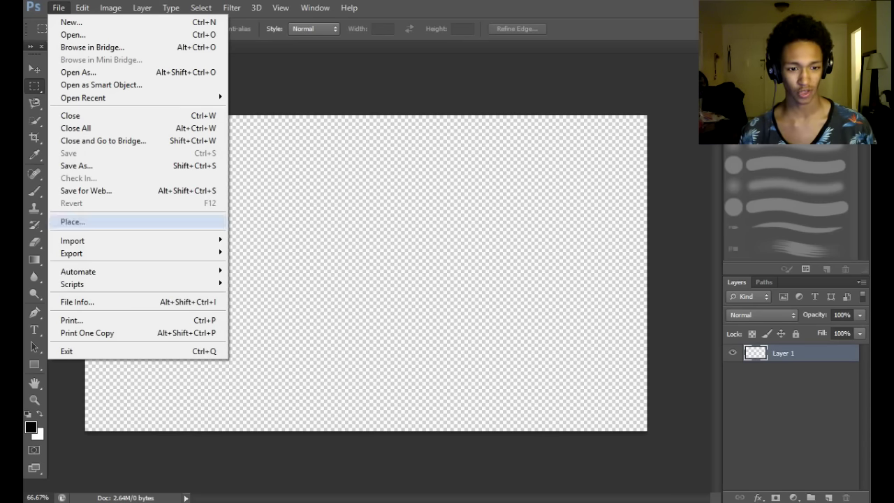
key("Return")
scroll(419, 266, "down", 10)
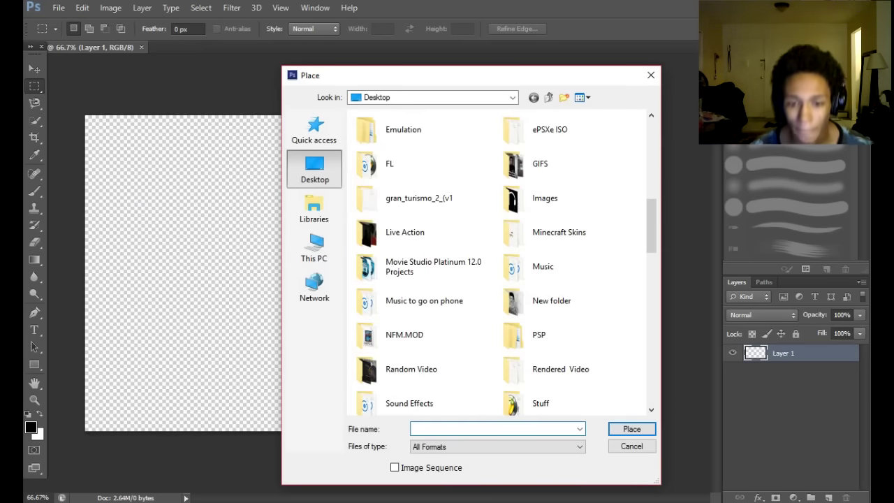
scroll(420, 230, "down", 3)
scroll(420, 230, "down", 3)
scroll(433, 370, "up", 5)
type("im")
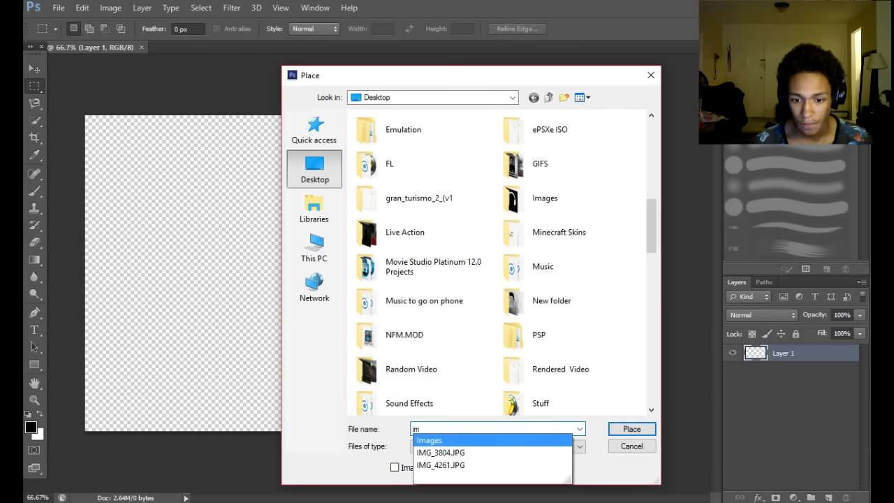
left_click(429, 440)
Find the image file "unnamed" in the Images folder and place it on the canvas.
scroll(522, 349, "down", 3)
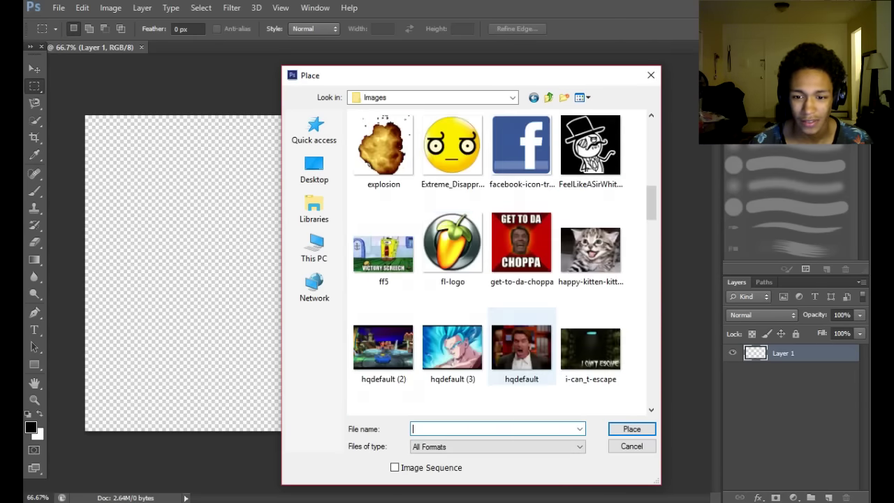
scroll(522, 349, "down", 2)
scroll(521, 349, "up", 10)
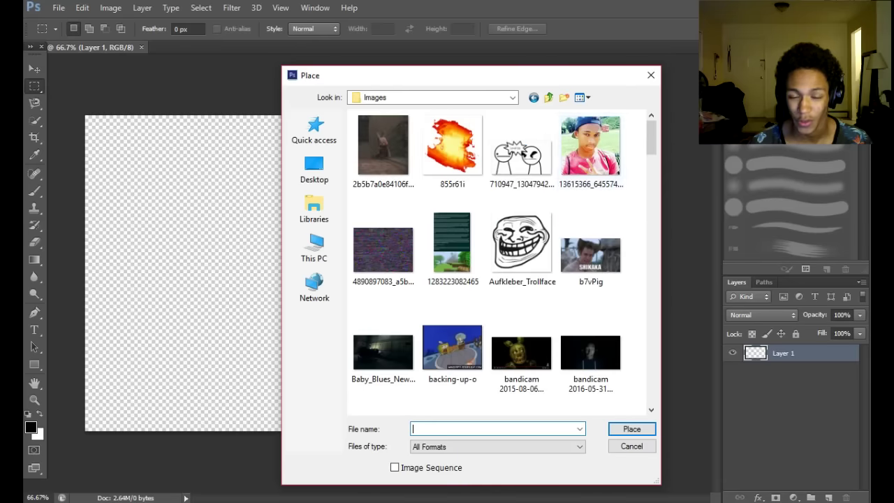
scroll(489, 314, "down", 5)
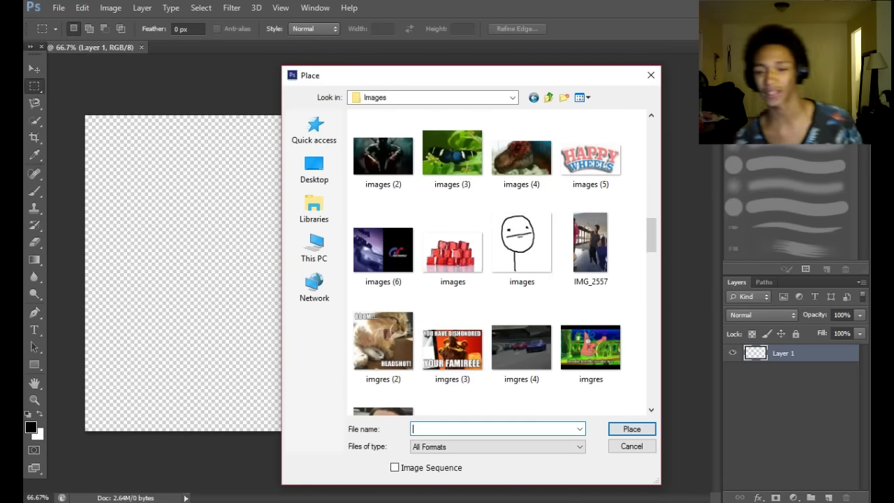
scroll(454, 300, "down", 2)
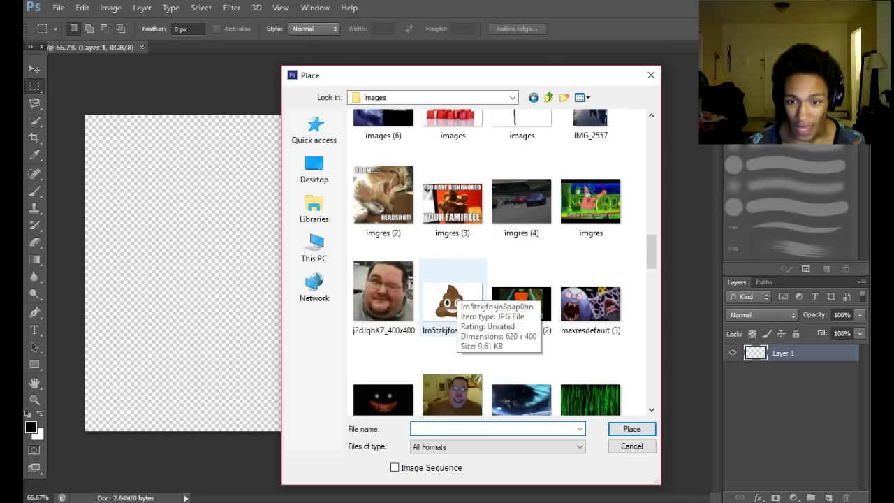
scroll(461, 304, "down", 2)
scroll(506, 335, "down", 5)
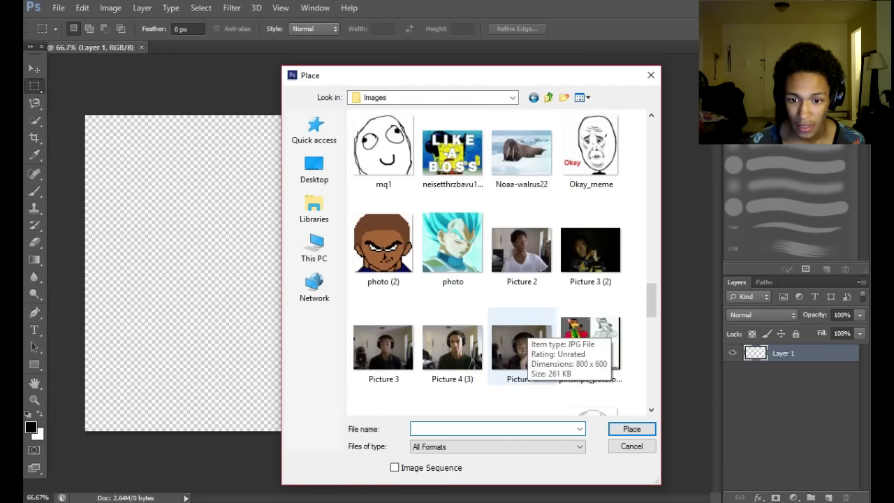
scroll(523, 334, "down", 4)
scroll(552, 294, "down", 5)
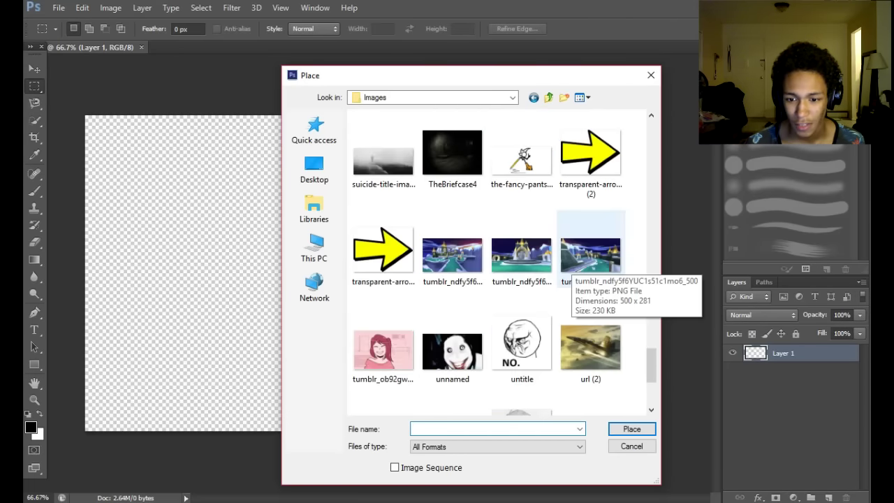
double_click(452, 350)
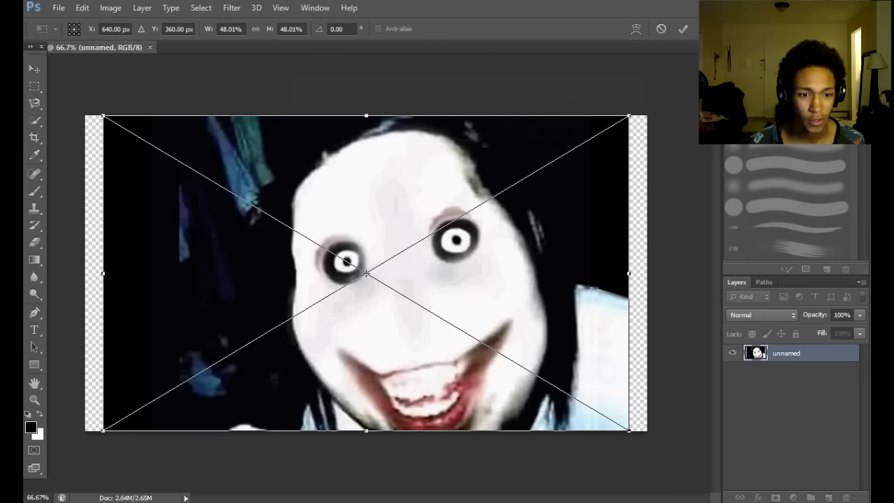
Stretch the placed image to about 53.45% width and 50.01% height so it covers the whole canvas, and commit it.
left_click_drag(103, 116, 77, 103)
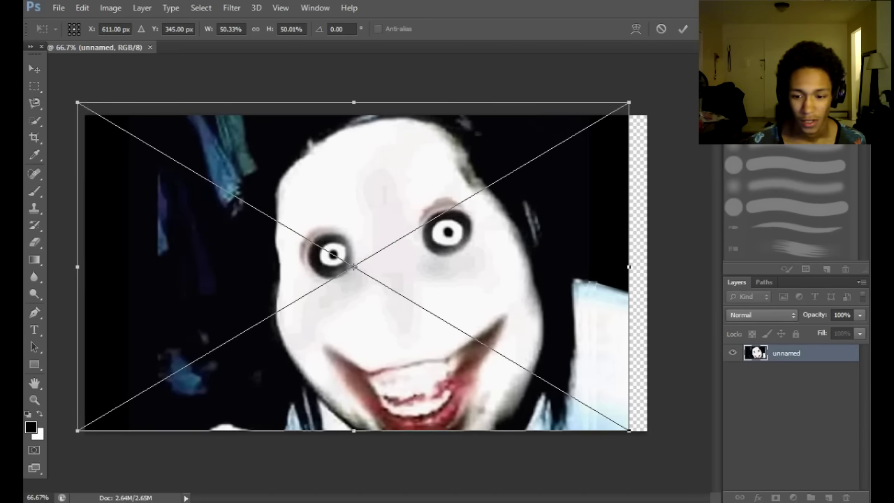
left_click_drag(629, 402, 664, 401)
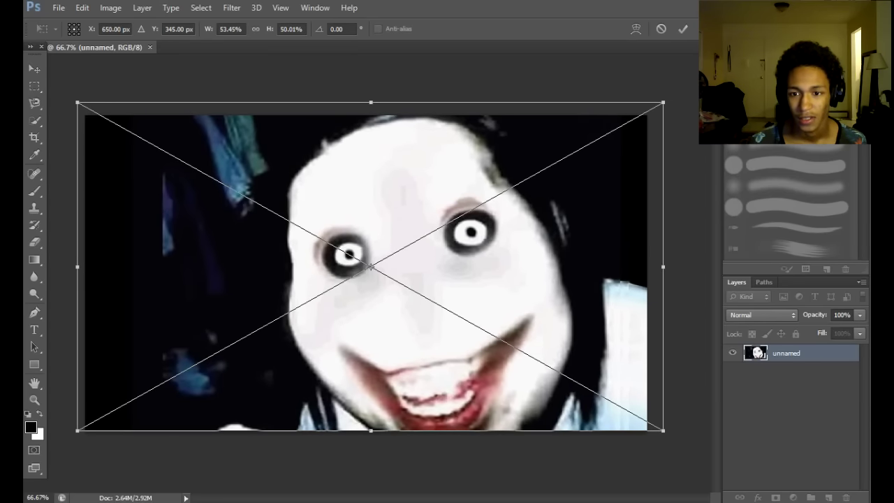
left_click(684, 29)
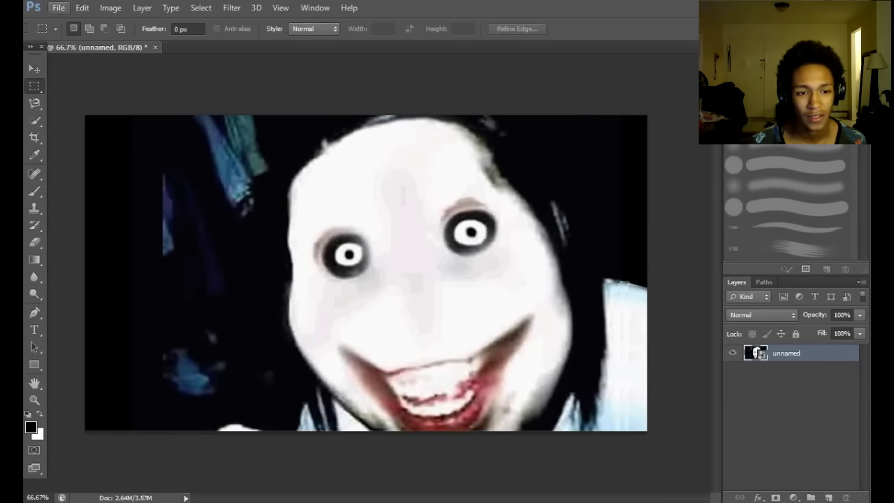
Place Picture 2 from the Images folder and shrink it toward its lower-right corner to about three quarters of its placed size.
left_click(59, 7)
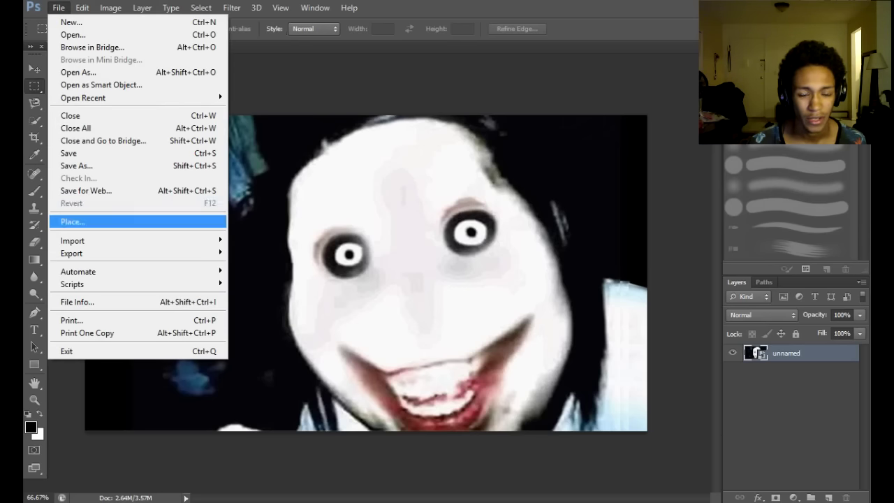
left_click(70, 222)
left_click(453, 253)
scroll(453, 258, "down", 7)
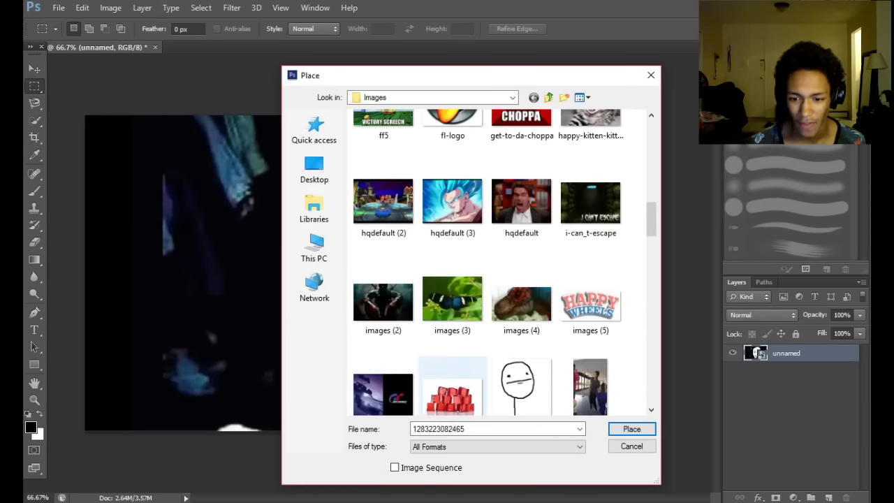
scroll(452, 370, "down", 7)
scroll(452, 346, "down", 5)
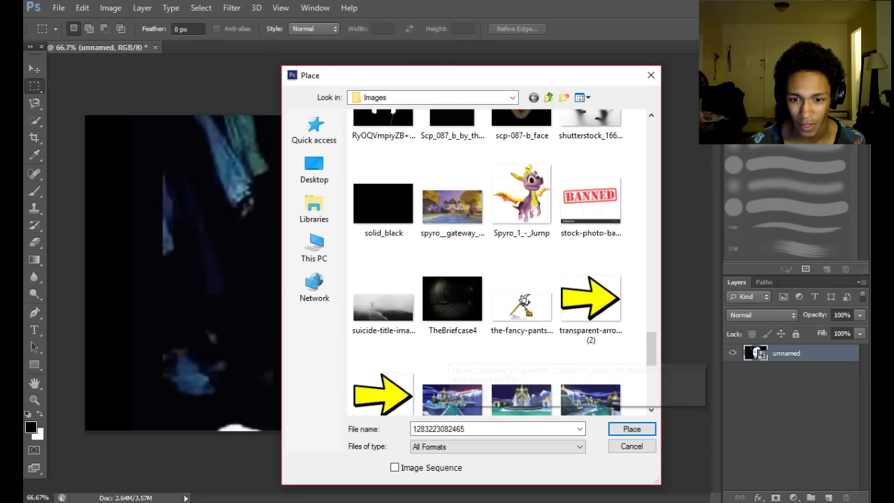
scroll(499, 262, "up", 3)
scroll(499, 261, "up", 2)
double_click(522, 251)
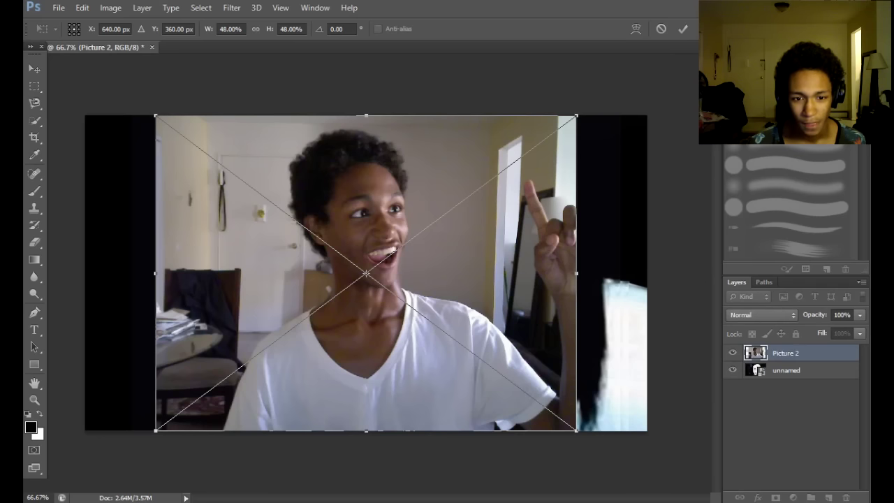
left_click_drag(155, 116, 259, 180)
key("Return")
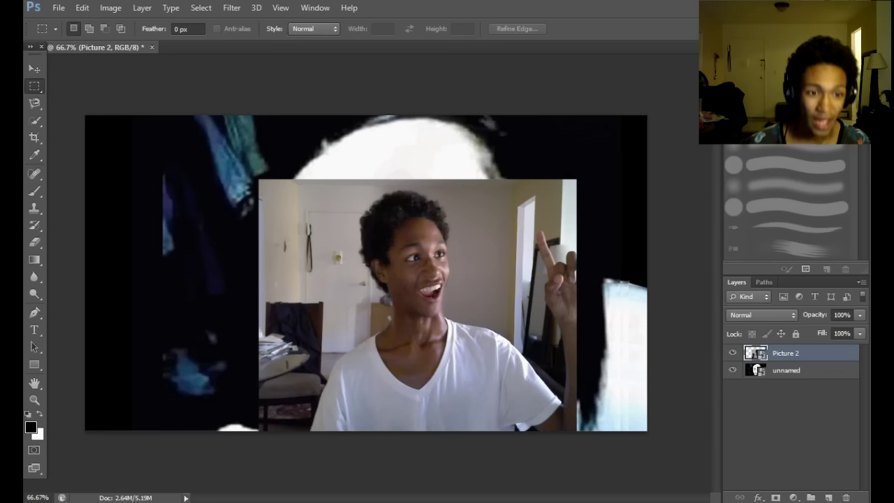
left_click(34, 119)
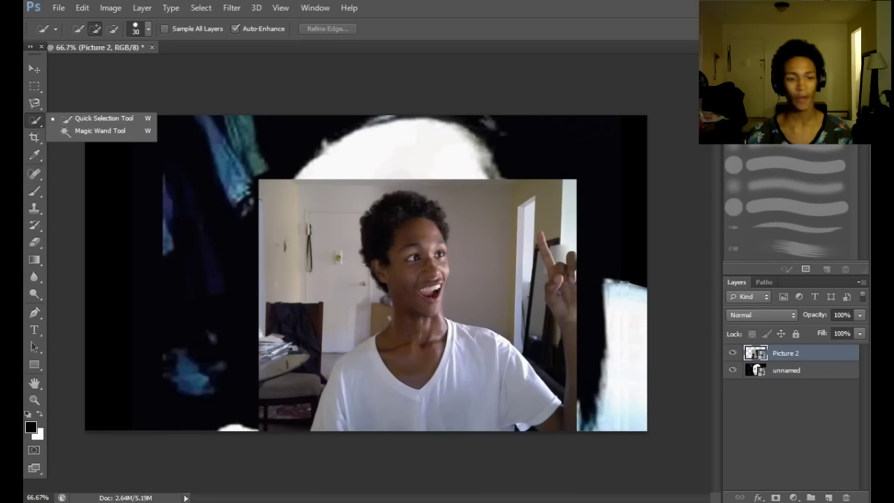
key("z")
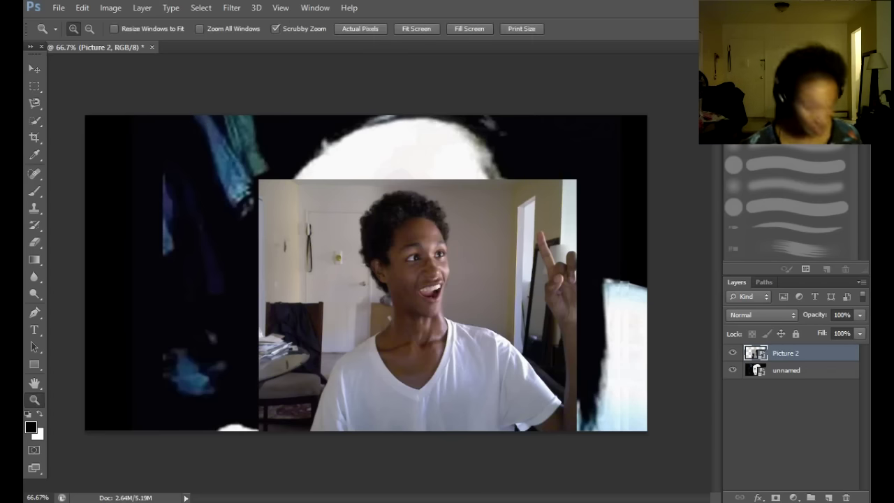
left_click(378, 306)
left_click(378, 305)
left_click(378, 305)
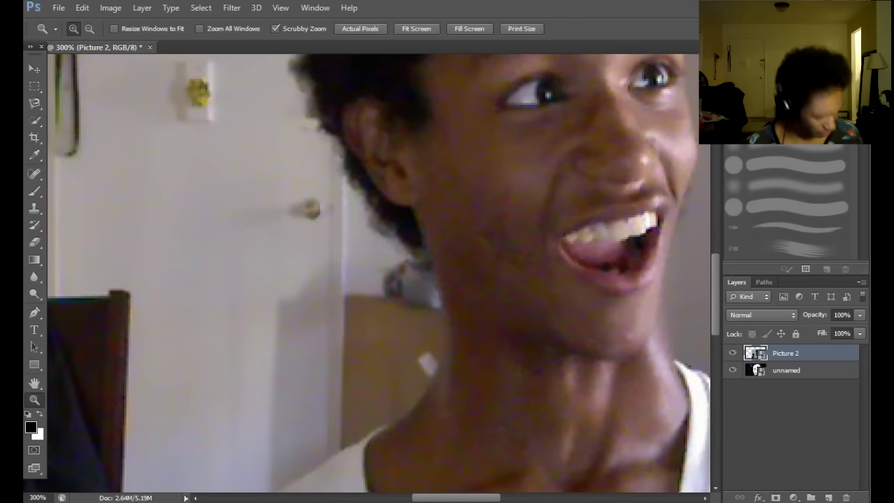
left_click(379, 269, "alt")
left_click(380, 269, "alt")
left_click(379, 269, "alt")
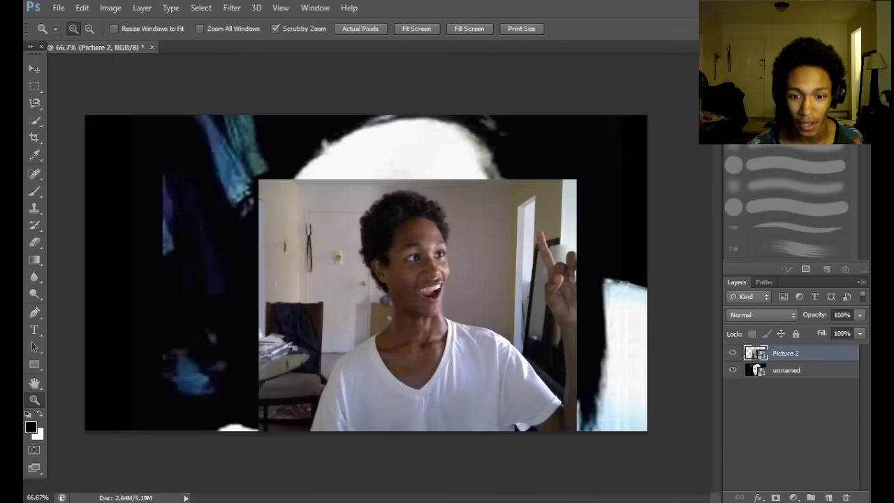
Select the person in Picture 2 with the Quick Selection tool, covering the shirt, raised arm and hand, neck, face and hair.
left_click(380, 237)
scroll(371, 272, "down", 3)
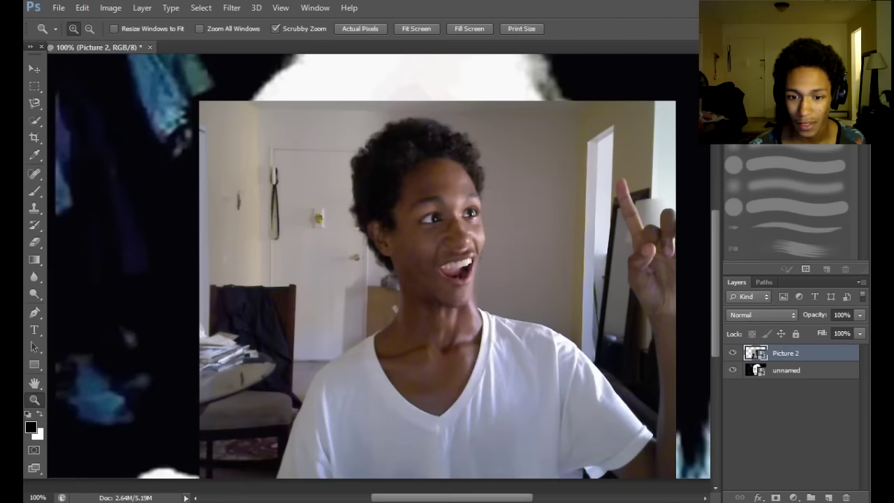
left_click(35, 120)
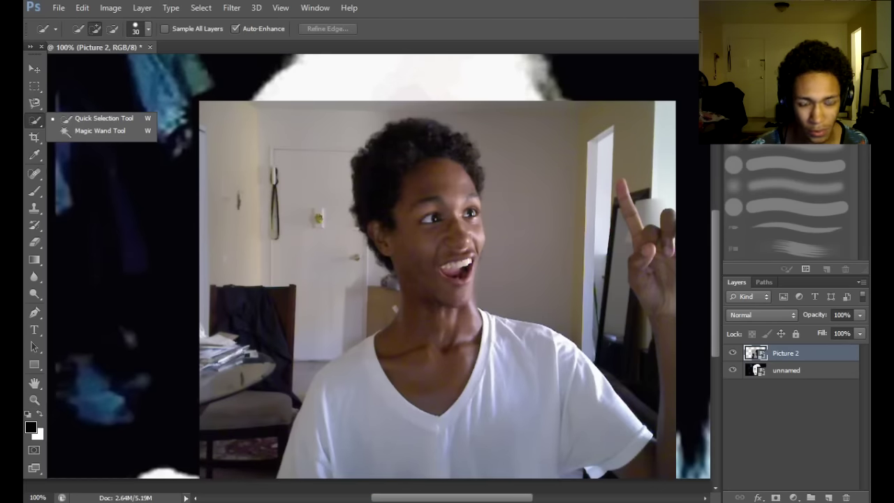
left_click(103, 119)
mouse_move(343, 464)
left_mouse_down()
mouse_move(378, 442)
mouse_move(531, 433)
left_mouse_up()
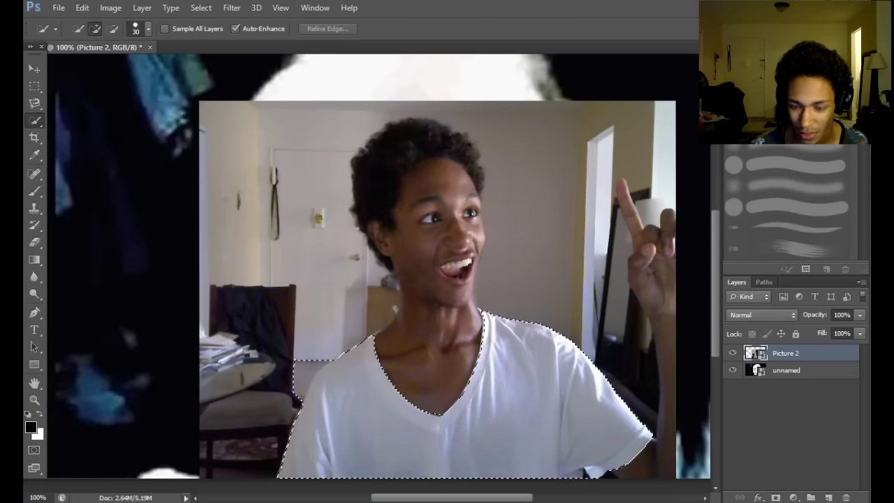
mouse_move(632, 457)
left_mouse_down()
mouse_move(665, 432)
mouse_move(626, 200)
left_mouse_up()
mouse_move(432, 370)
left_mouse_down()
mouse_move(437, 269)
mouse_move(423, 171)
left_mouse_up()
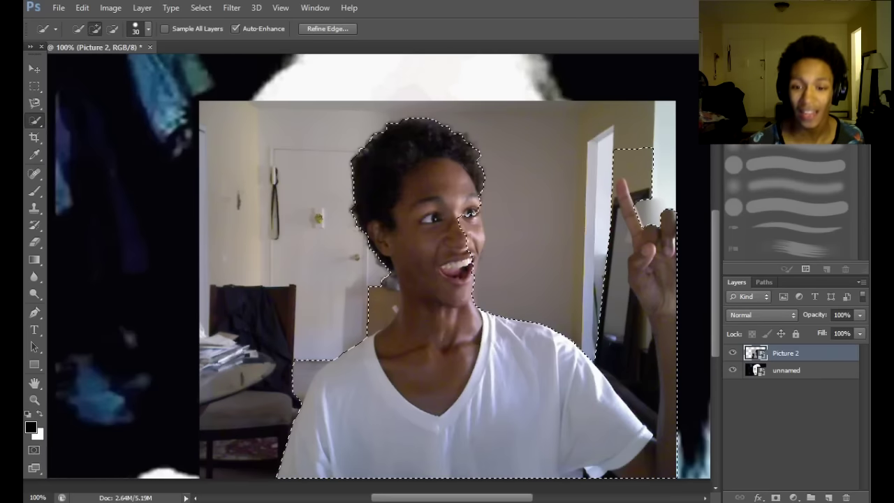
left_click(473, 234)
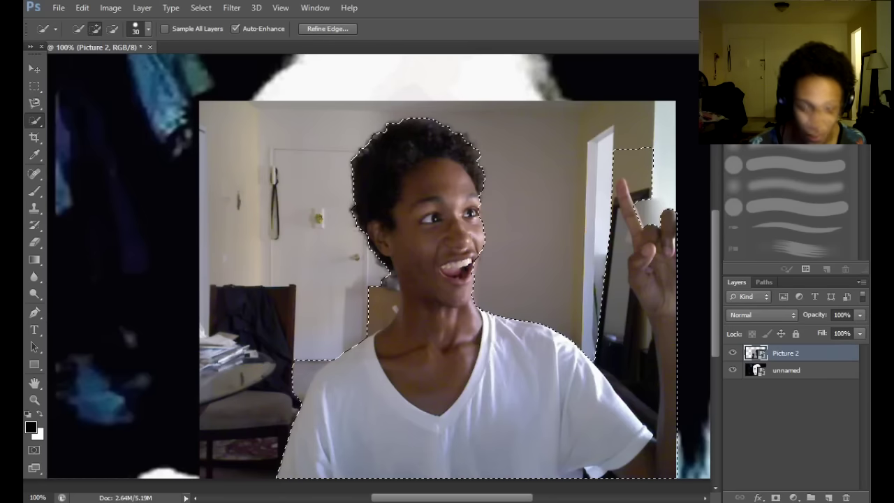
Subtract the background beside the neck and above the shoulder on the door side from the person's selection.
key("alt")
left_click(391, 281, "alt")
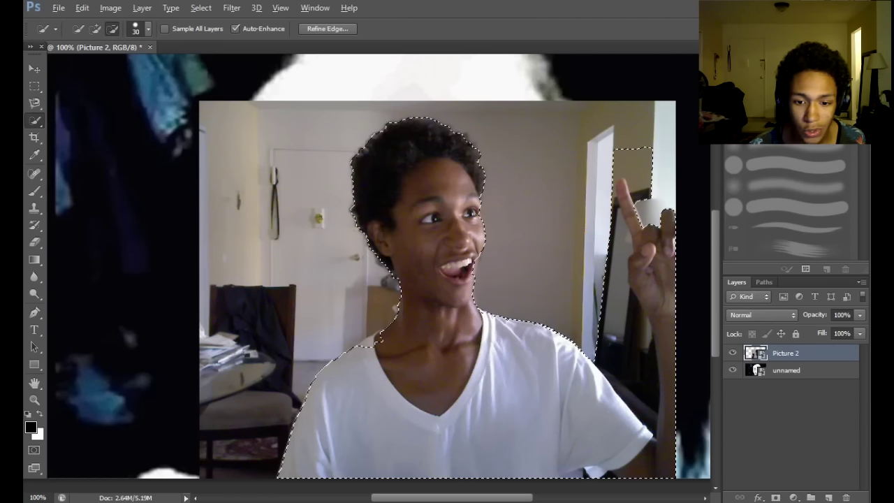
left_click(381, 340, "alt")
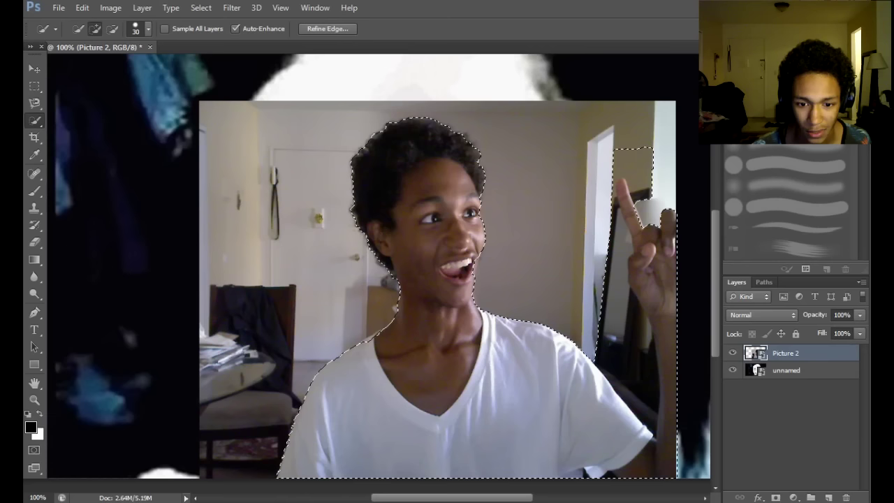
key("alt")
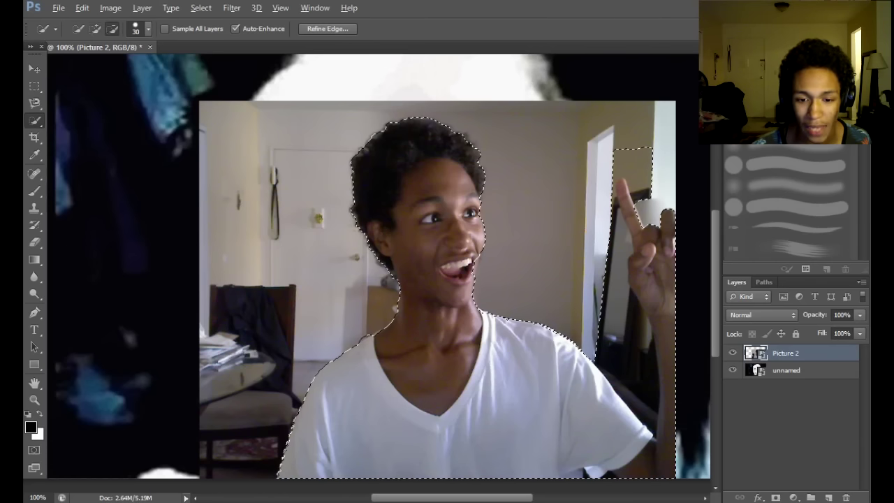
left_click(399, 288, "alt")
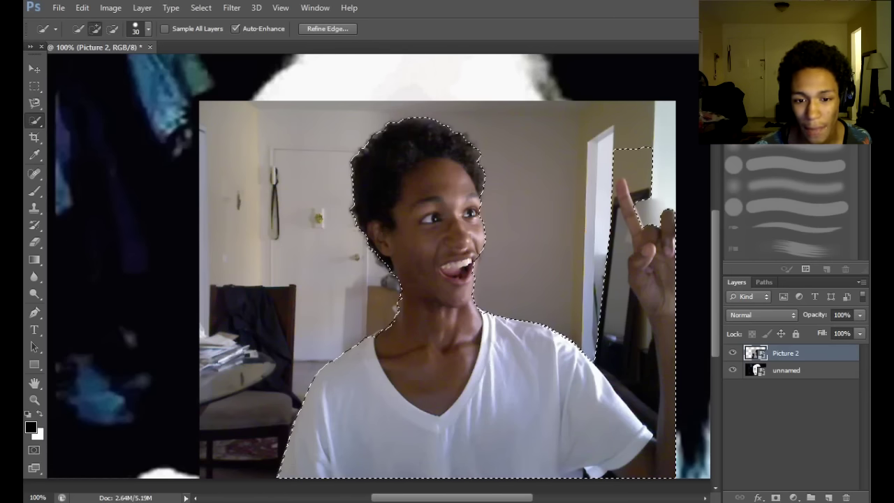
Subtract the wall and mirror area between the shoulder and the raised arm from the selection.
key("alt")
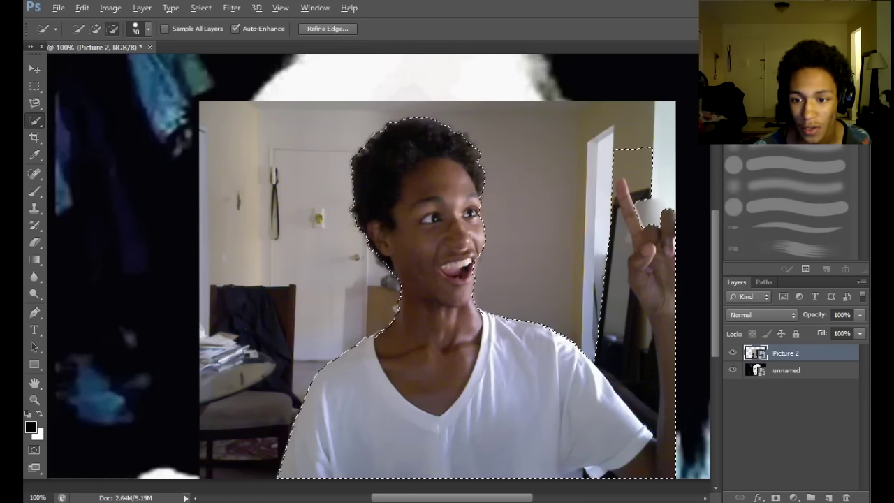
left_click_drag(634, 175, 618, 280)
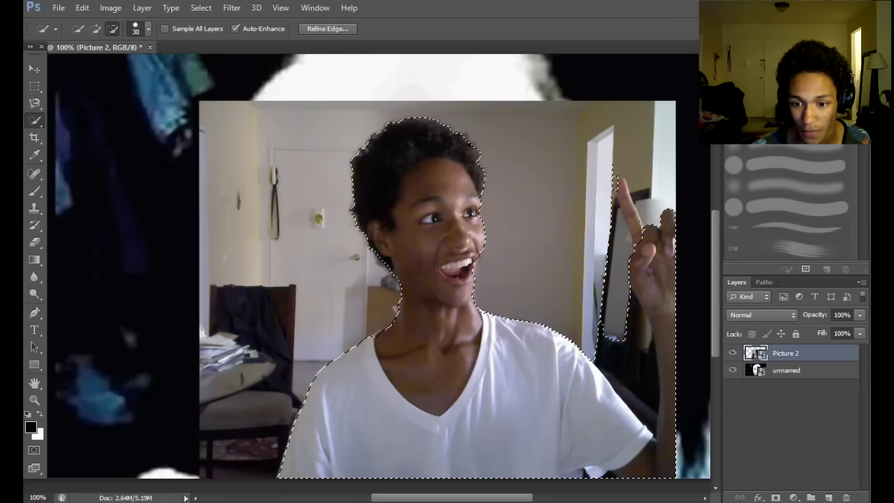
mouse_move(616, 350)
left_mouse_down()
mouse_move(633, 376)
mouse_move(635, 410)
left_mouse_up()
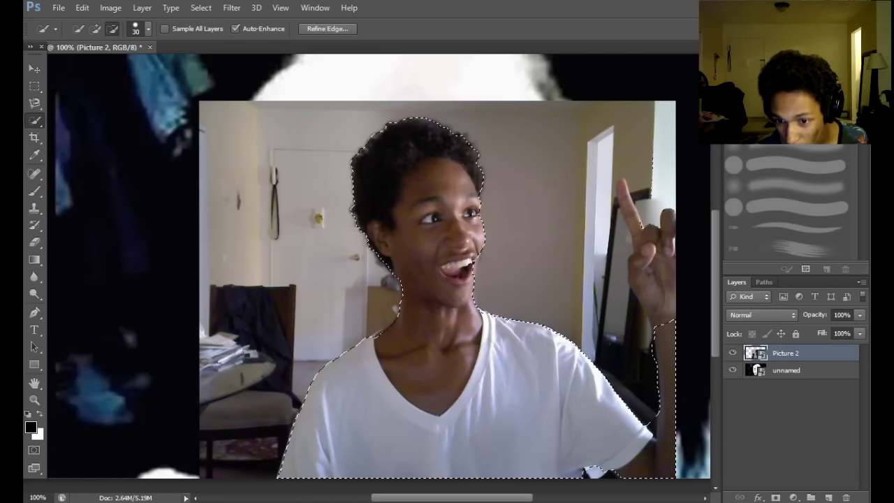
Add the raised hand, index finger and wrist back to the selection.
key("alt")
left_click(661, 298)
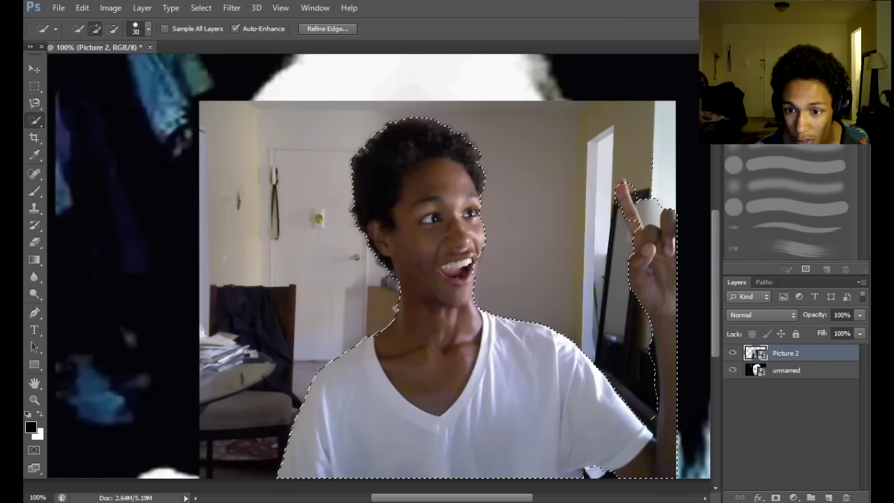
key("alt")
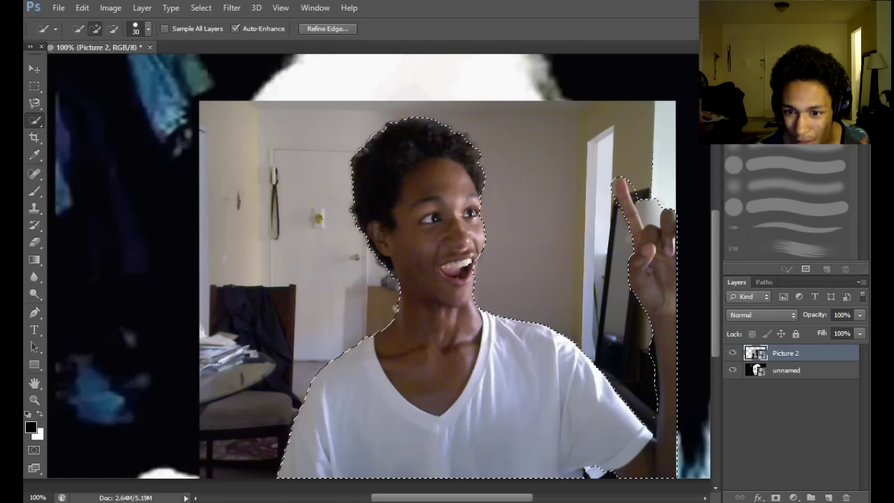
Trim the selection around the index finger and forearm, removing the background between the raised fingers.
key("alt")
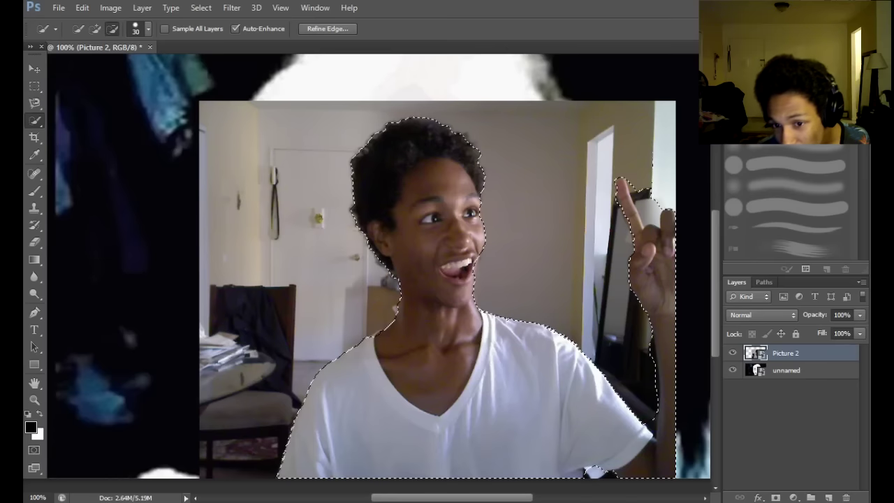
key("alt")
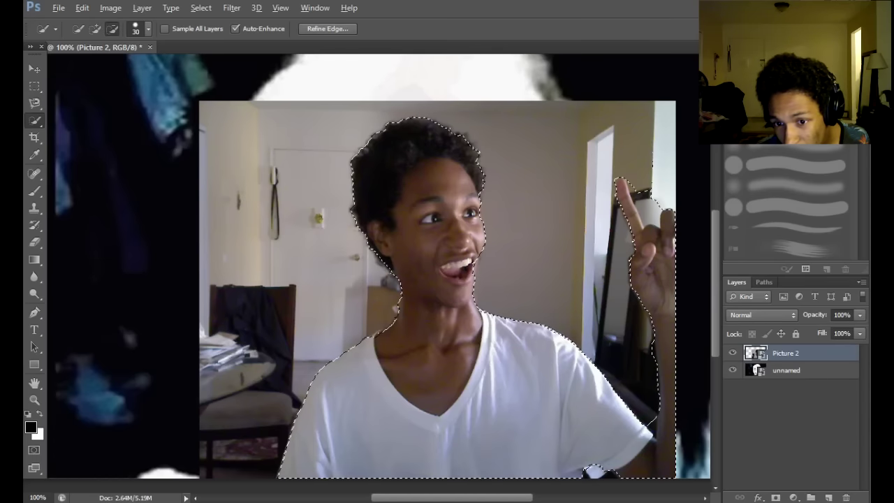
key("alt")
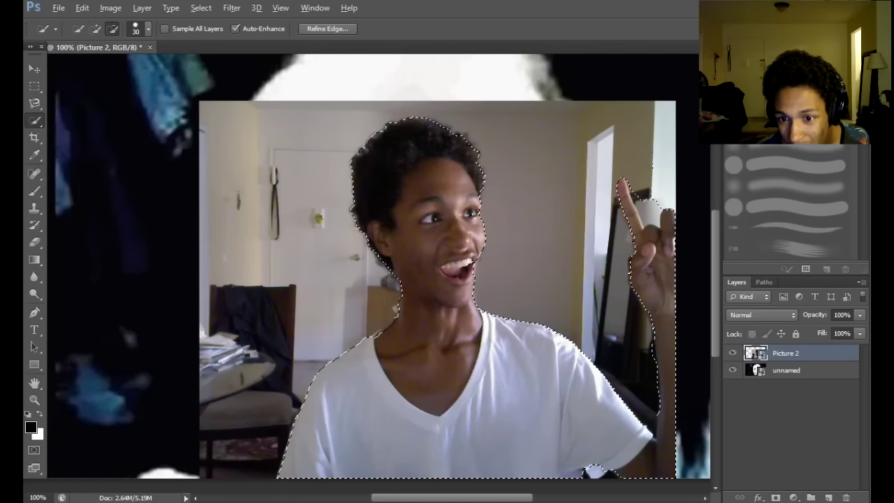
left_click(650, 209, "alt")
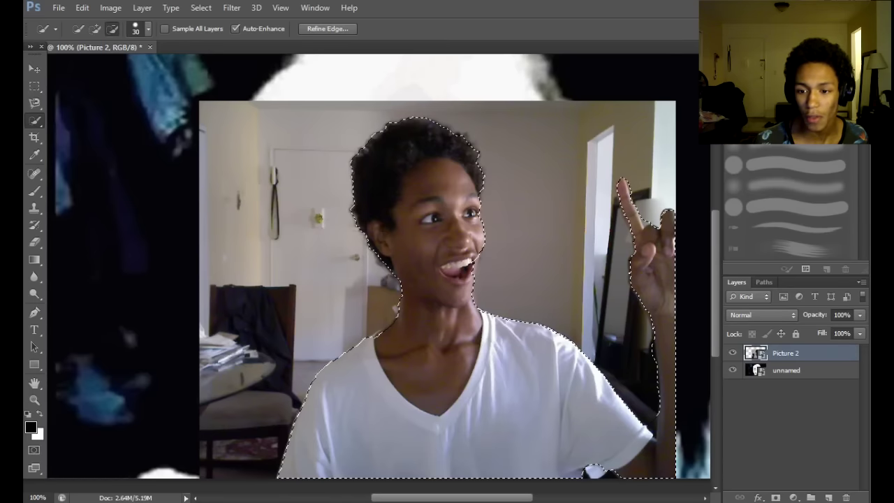
Clean up the selection edge along the raised fingers and forearm and where the shirt sleeve meets the arm.
key("alt")
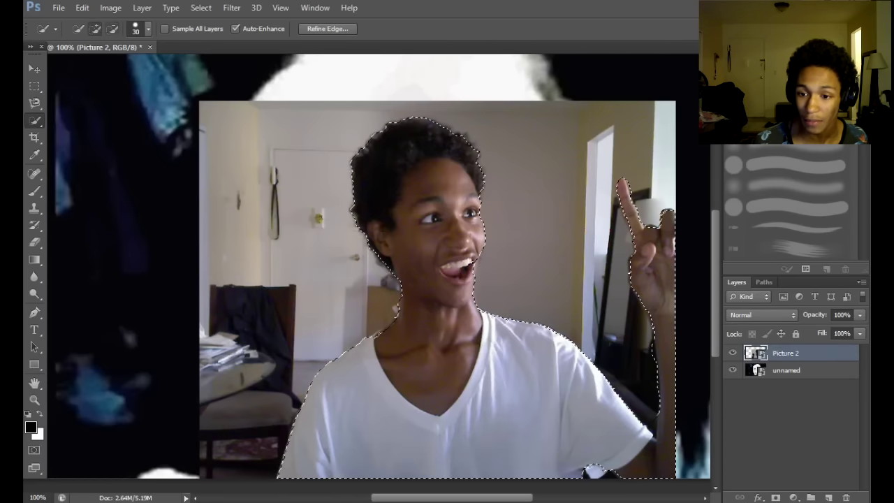
key("alt")
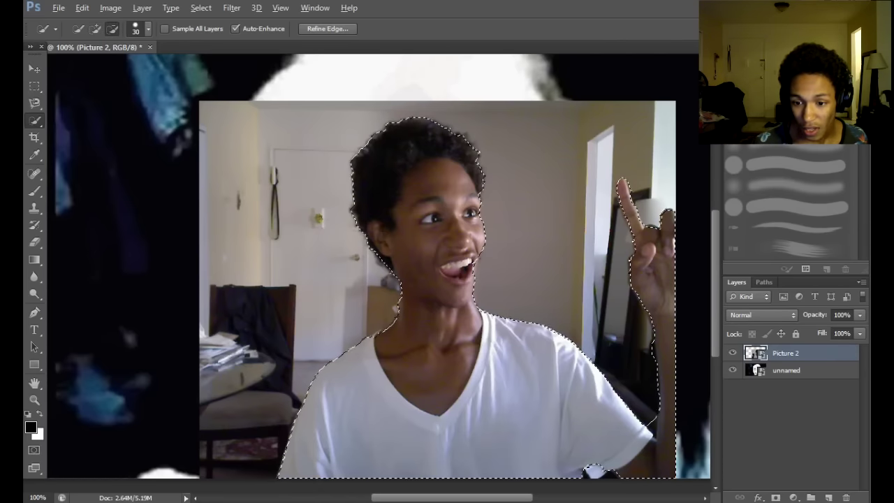
key("alt")
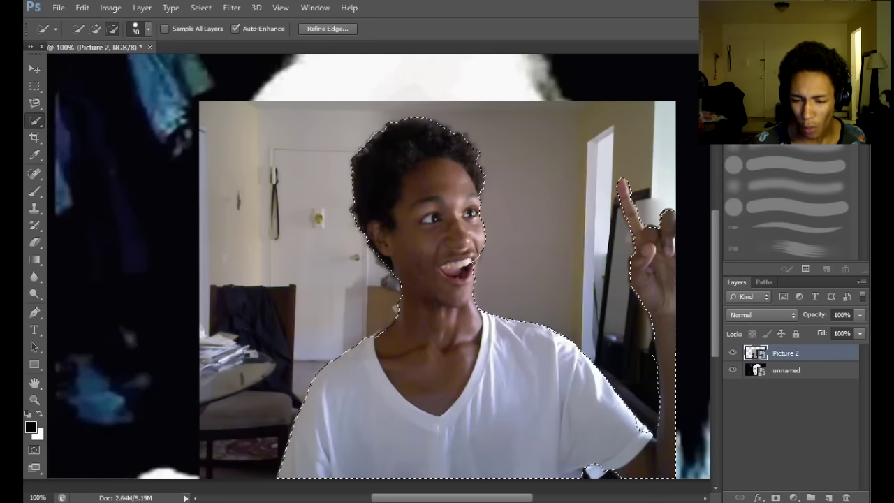
key("alt")
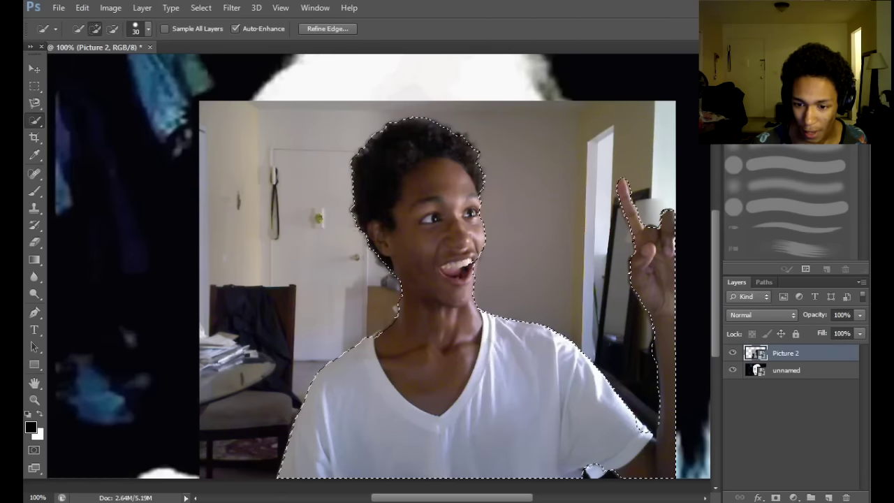
key("alt")
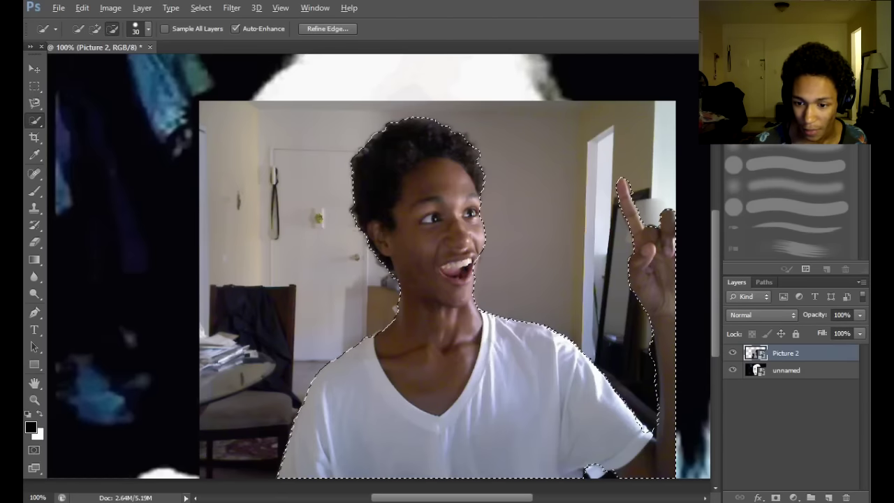
key("alt")
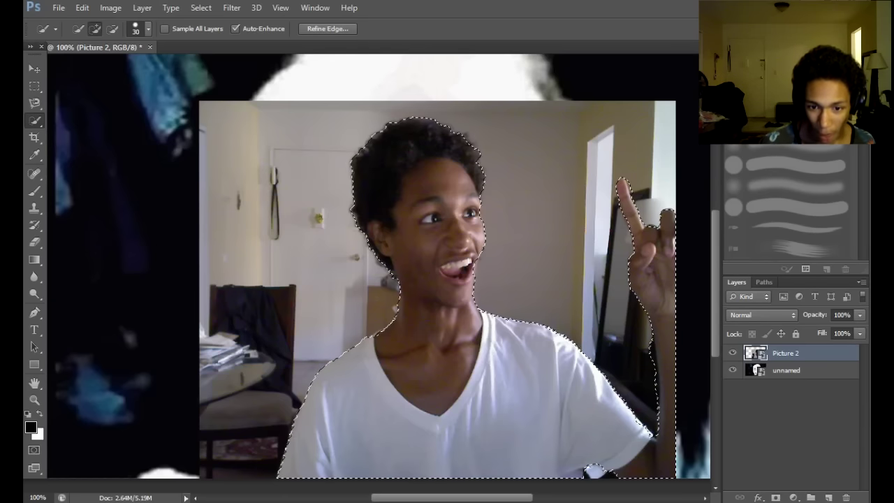
key("alt")
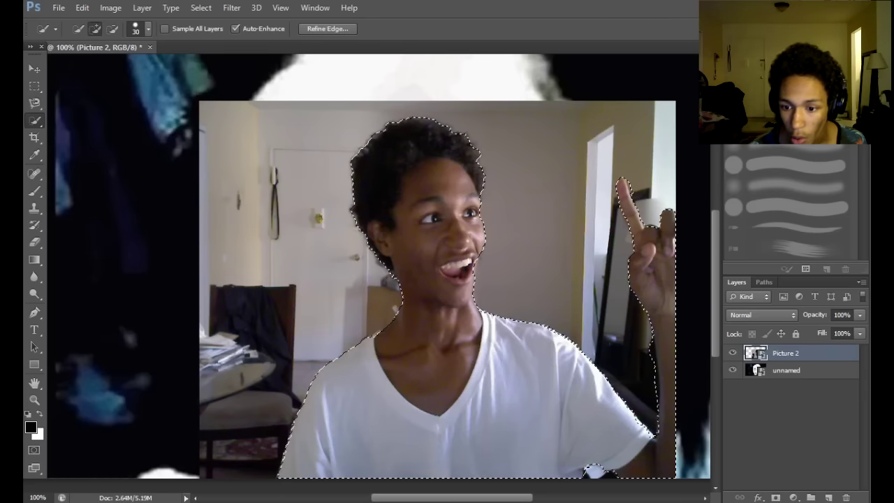
key("alt")
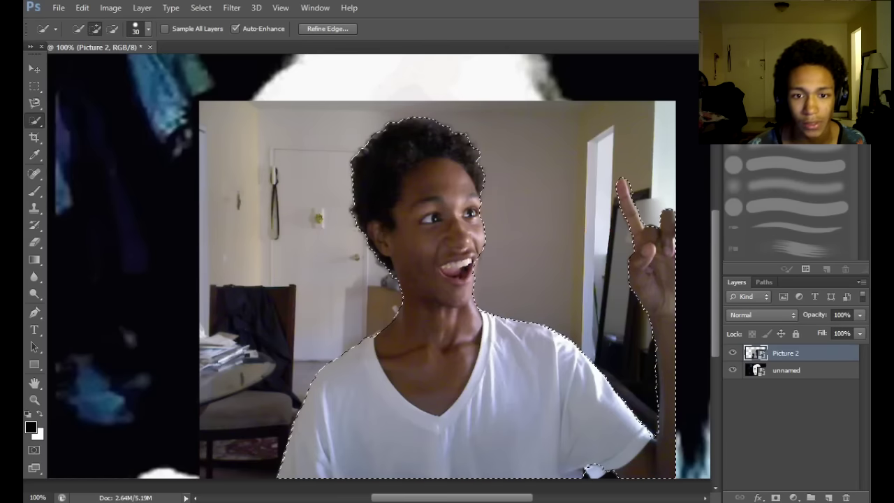
left_click(328, 29)
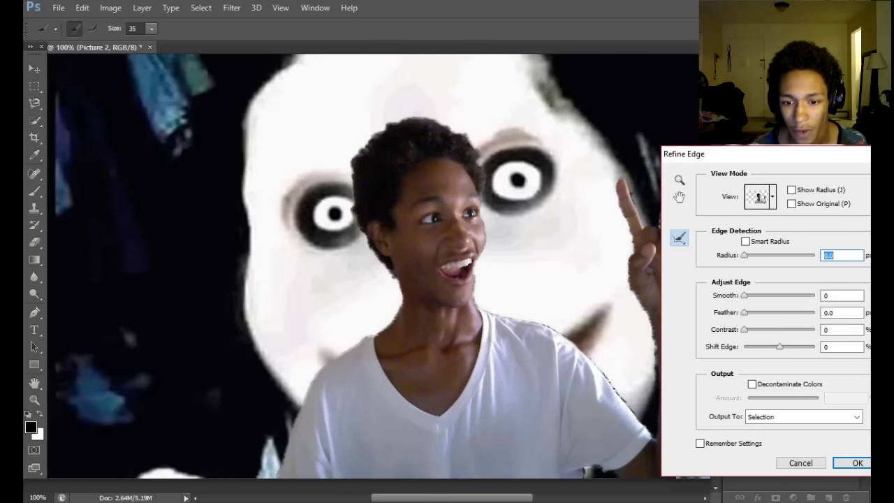
key("Escape")
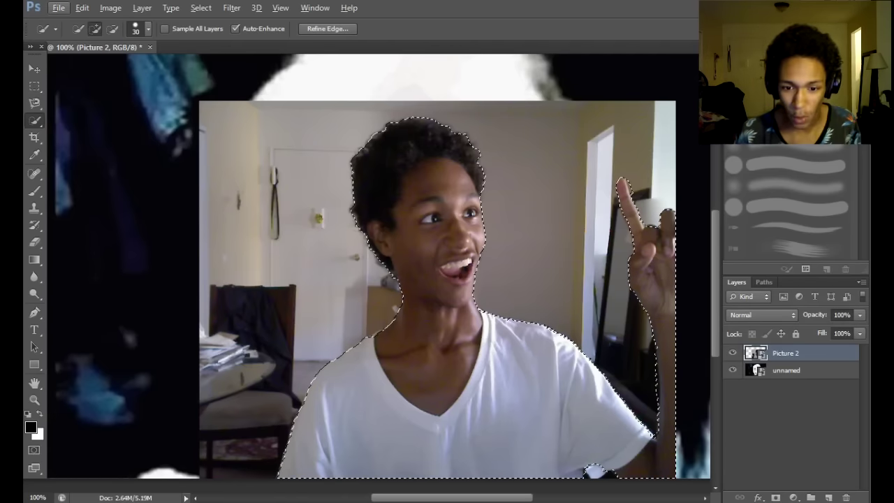
key("alt")
left_click(327, 28)
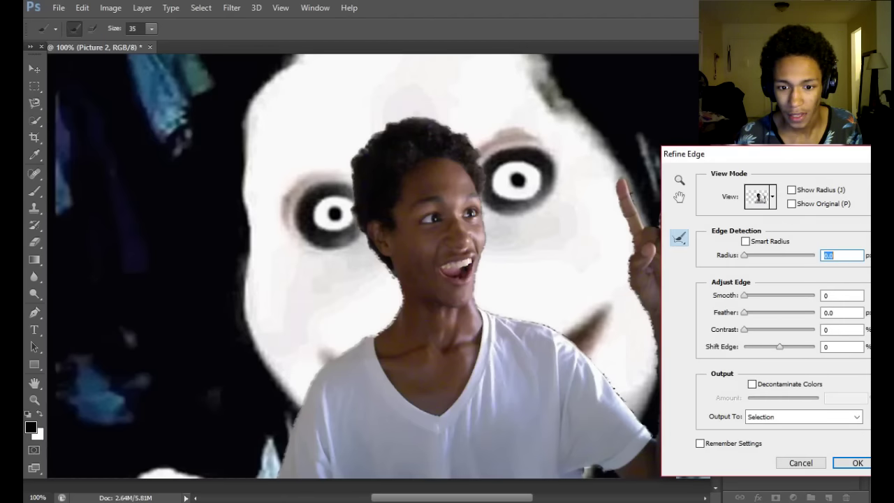
left_click(631, 194)
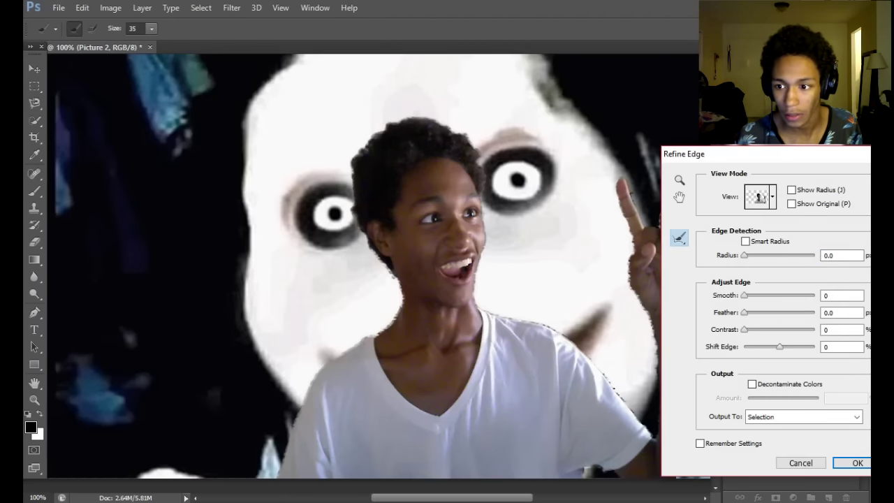
key("Escape")
Fine-tune the selection edge at the index fingertip and along the inner side of the forearm.
key("alt")
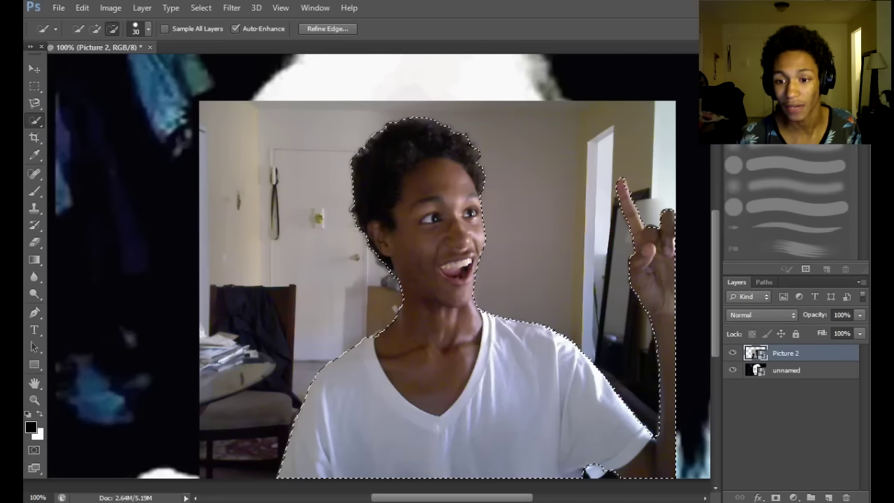
key("alt")
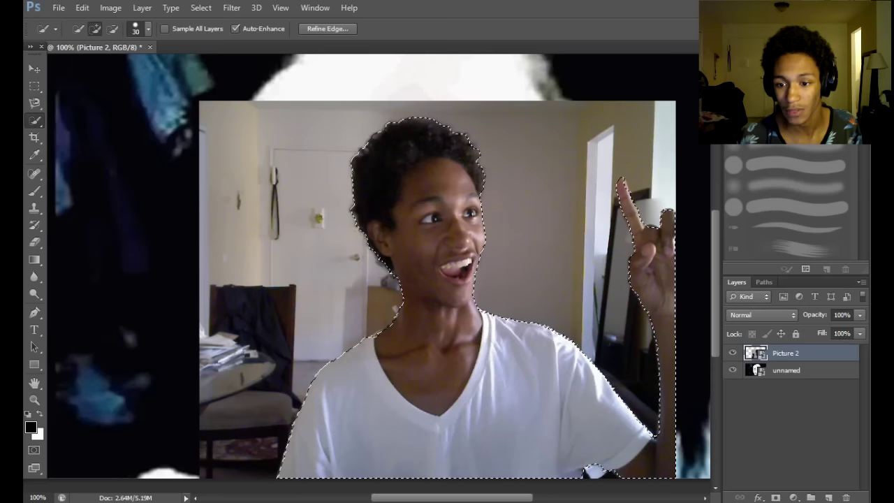
key("alt")
key("alt")
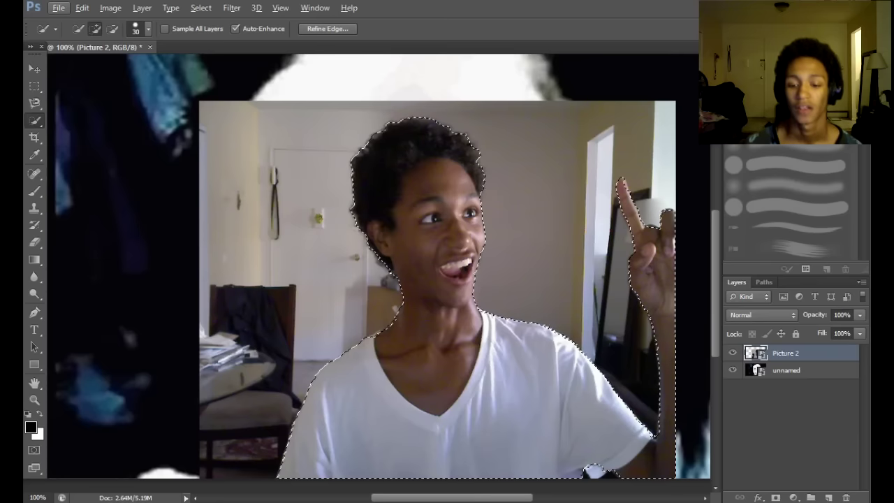
Start Refine Edge on the person's selection and set Smooth to 47.
left_click(328, 29)
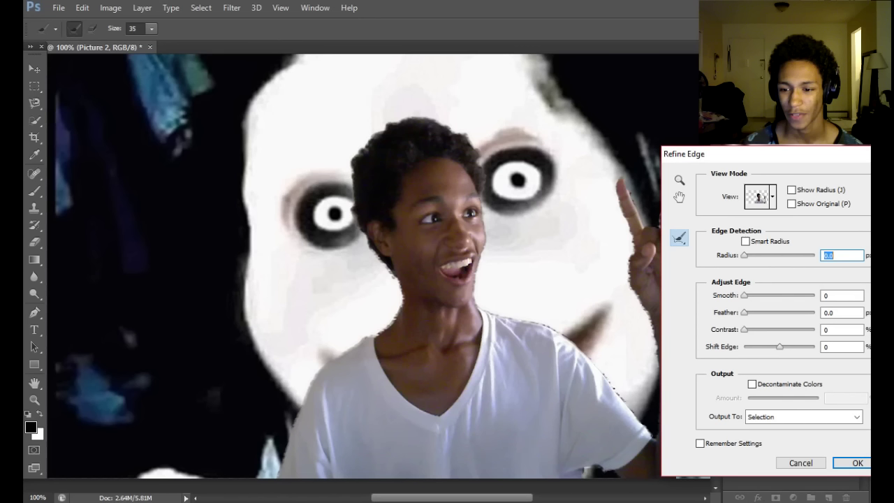
left_click_drag(744, 295, 774, 296)
key("Up")
key("Up")
key("Up")
key("Up")
key("Up")
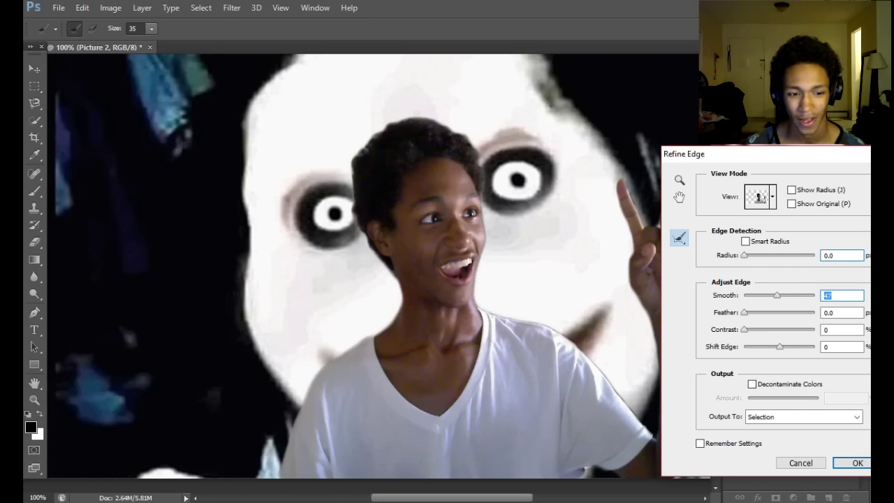
Set the refined edge's Feather to 5.8 px and Contrast to 11%.
left_click_drag(745, 313, 764, 312)
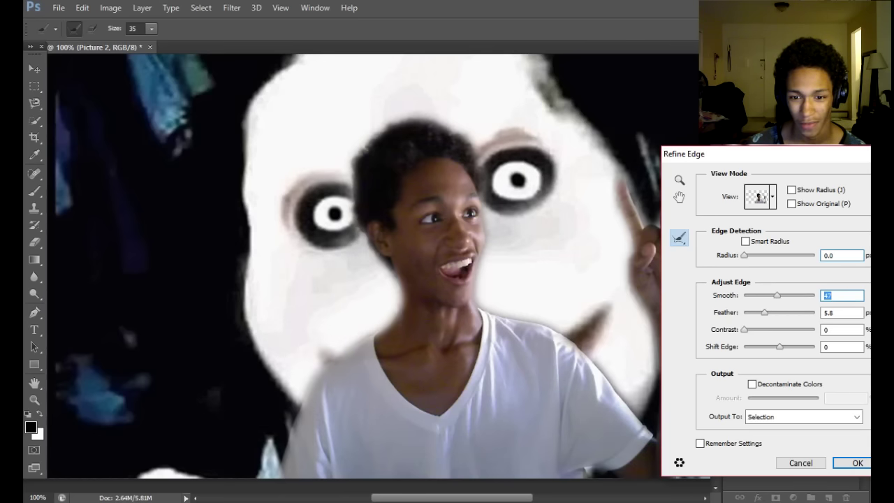
key("Tab")
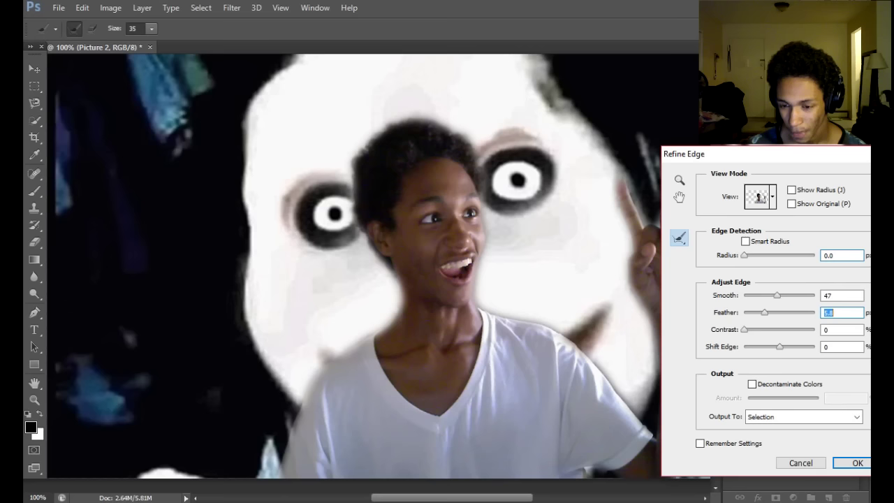
left_click_drag(745, 330, 752, 330)
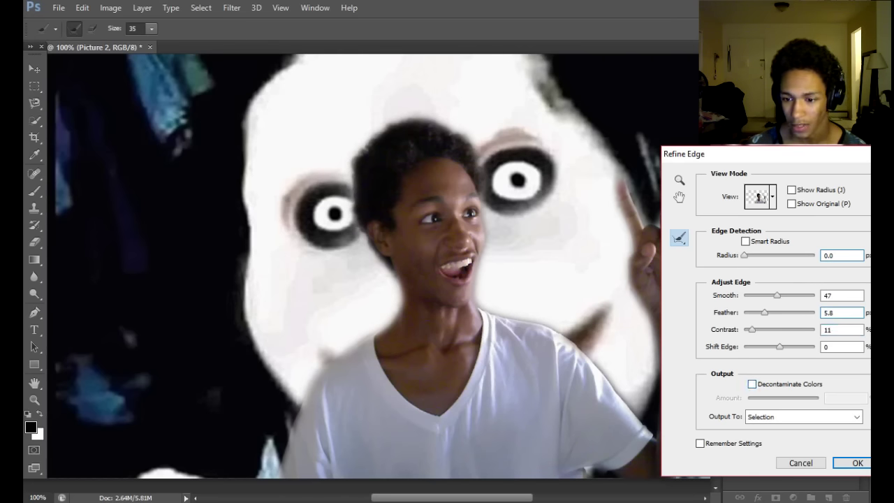
Set the refined selection to output as a Layer Mask.
left_click(803, 417)
key("Down")
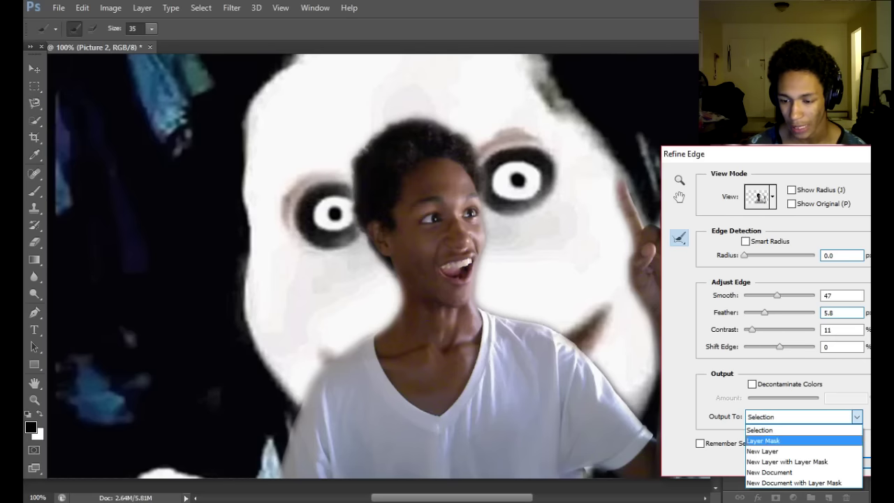
key("Return")
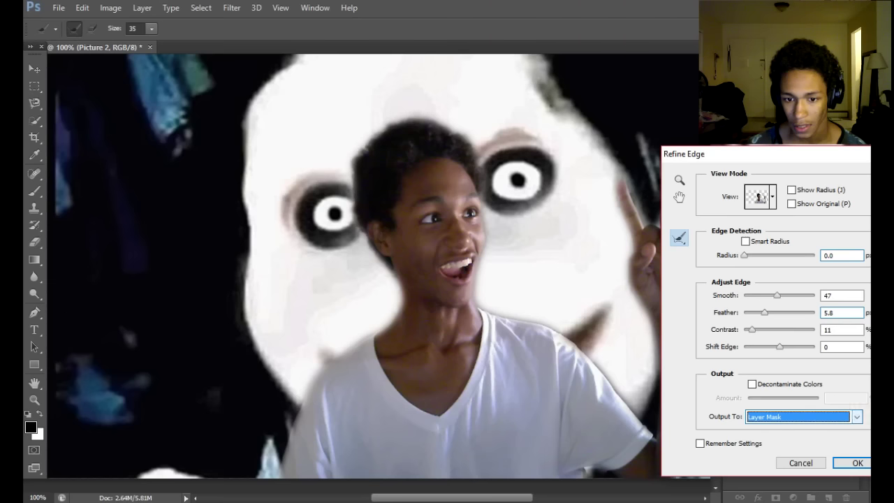
Apply the refined edge to Picture 2 as a layer mask.
key("Return")
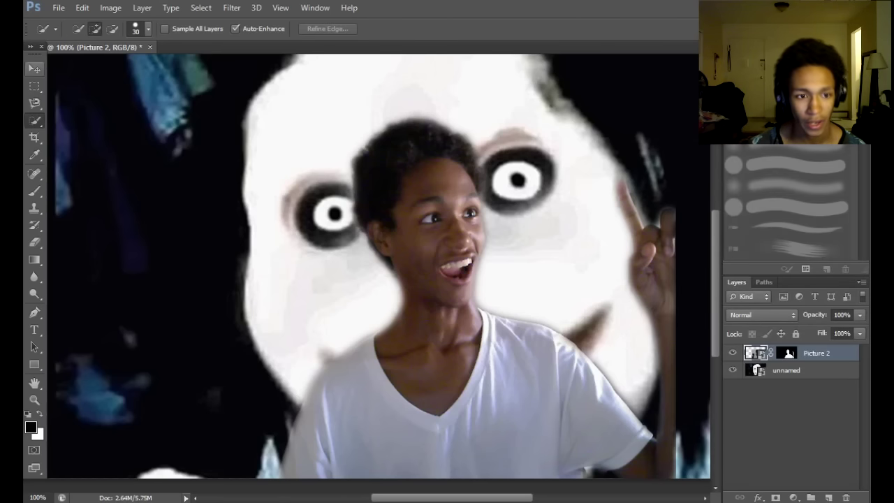
left_click(34, 69)
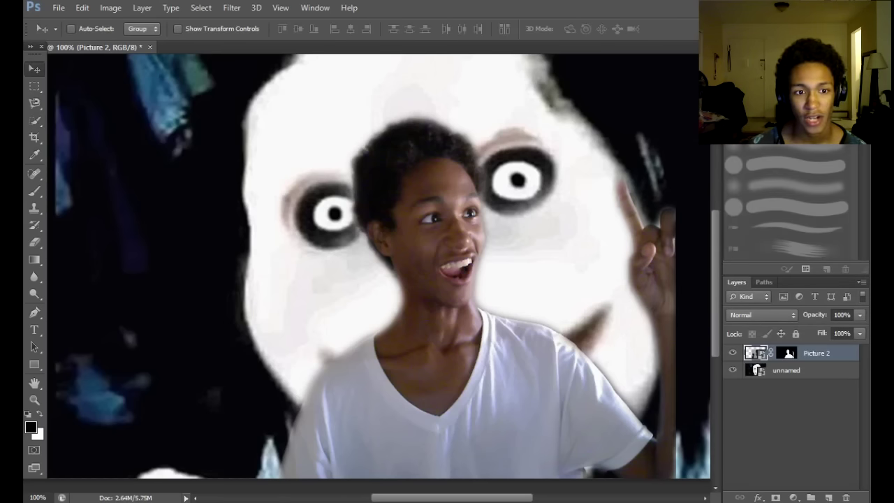
left_click(59, 7)
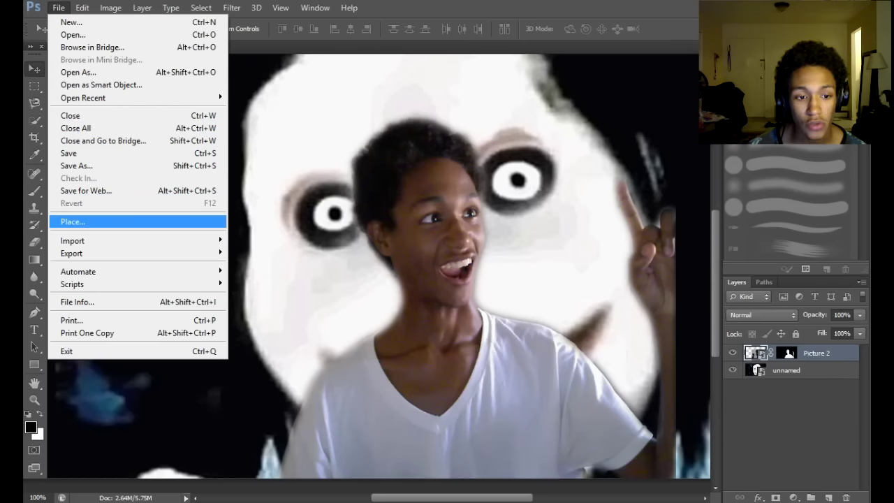
left_click(77, 221)
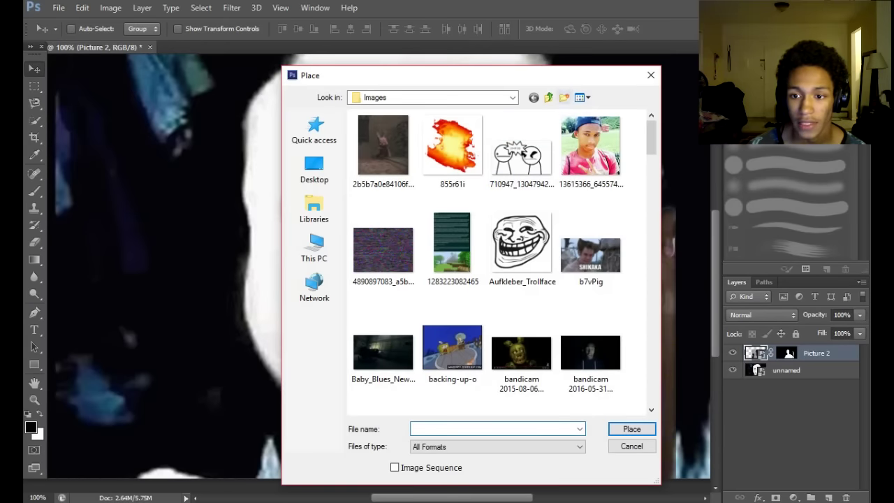
key("Escape")
Try to mirror the masked person horizontally with Free Transform, and discard the transformation.
left_click(59, 7)
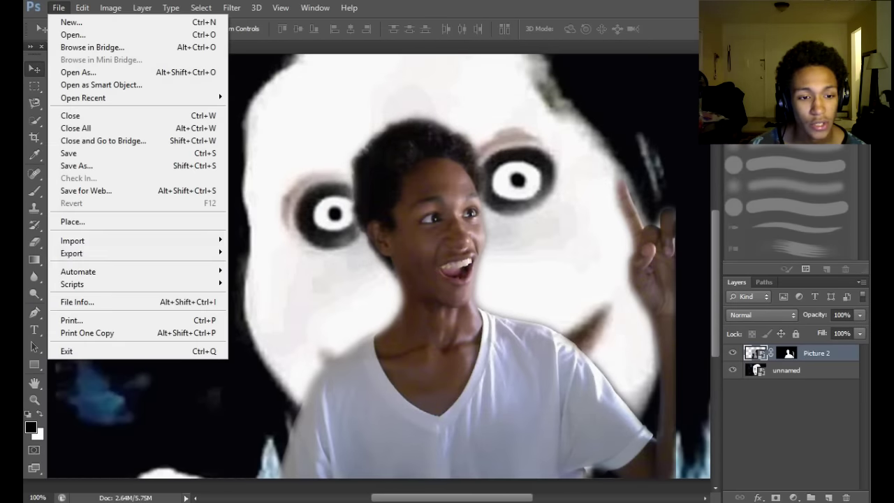
mouse_move(110, 8)
mouse_move(83, 8)
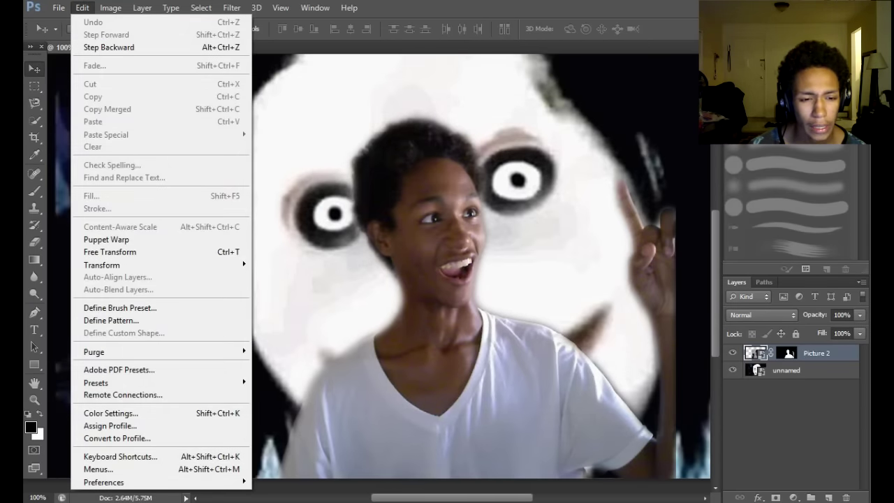
left_click(110, 252)
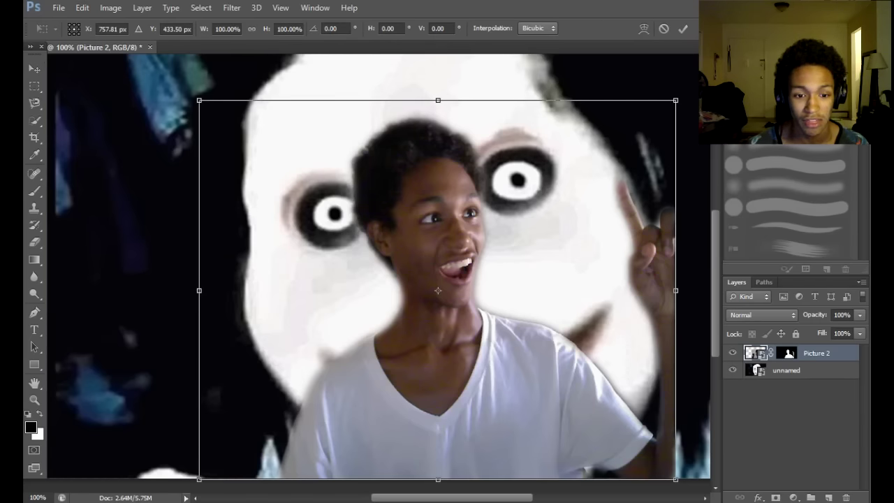
left_click_drag(199, 269, 98, 260)
left_click_drag(454, 290, 405, 290)
left_click_drag(323, 281, 376, 289)
left_click_drag(89, 289, 768, 289)
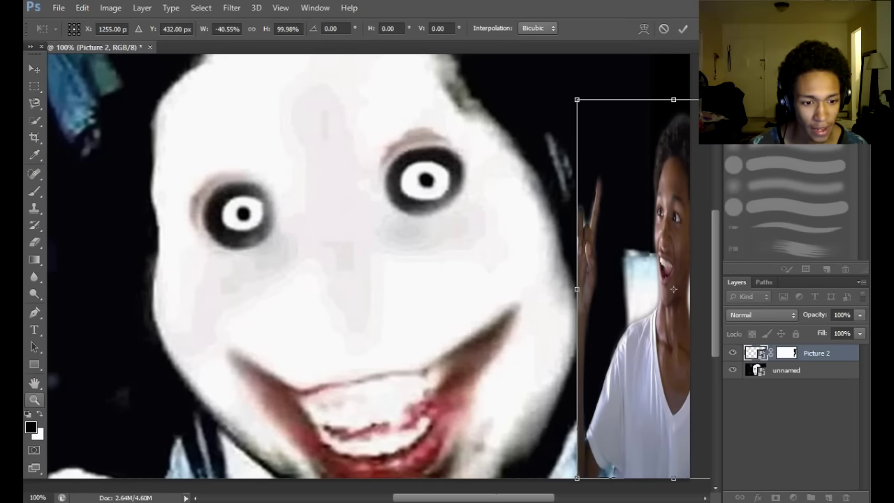
left_click(34, 400)
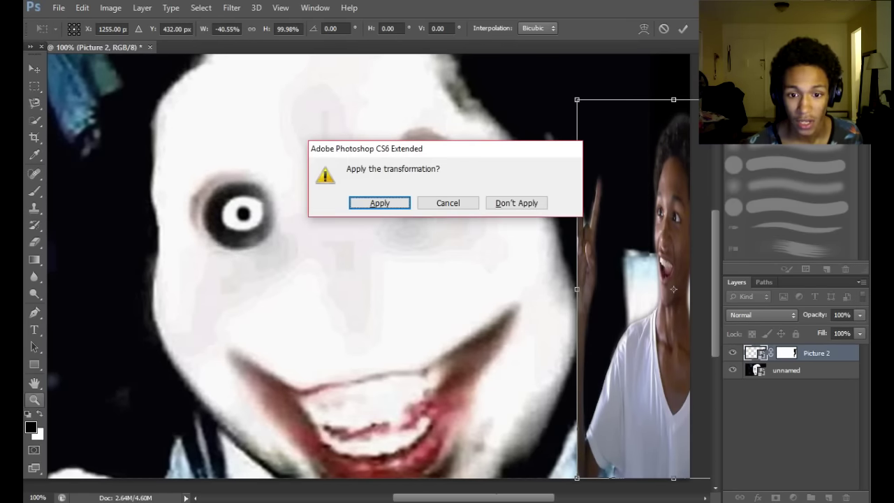
key("Tab")
key("Tab")
left_click(517, 203)
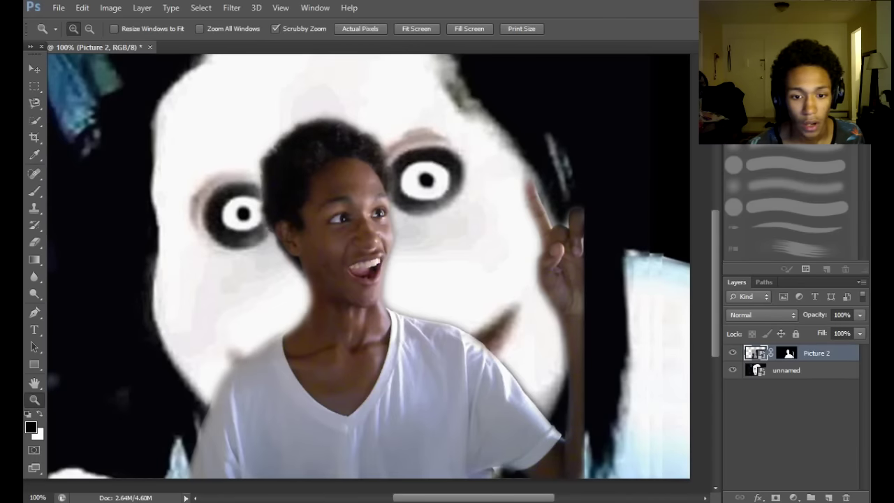
Zoom out to 66.67% to view the whole canvas, and return to the Move tool.
left_click(517, 204, "alt")
left_click(516, 203, "alt")
left_click(420, 271)
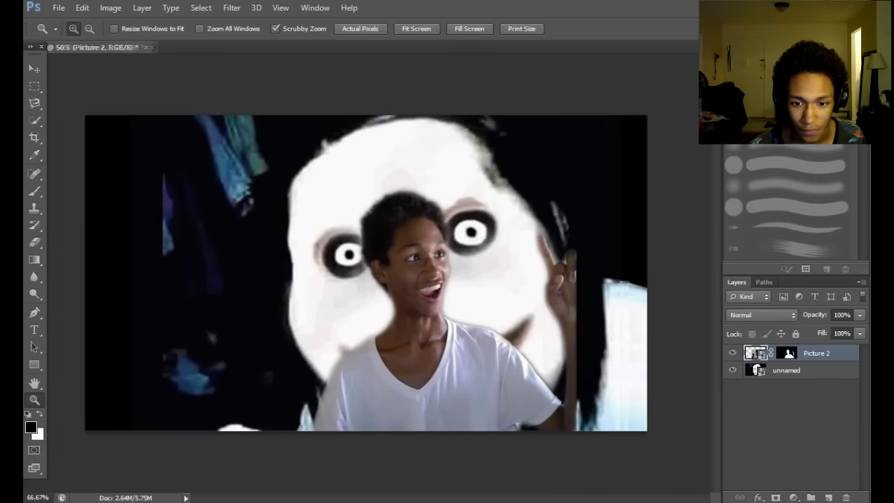
left_click(420, 271)
left_click(421, 271, "alt")
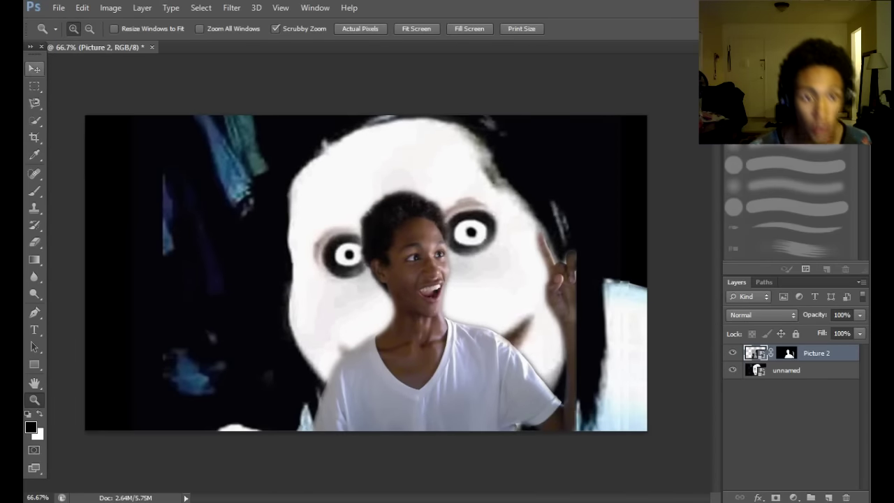
left_click(34, 69)
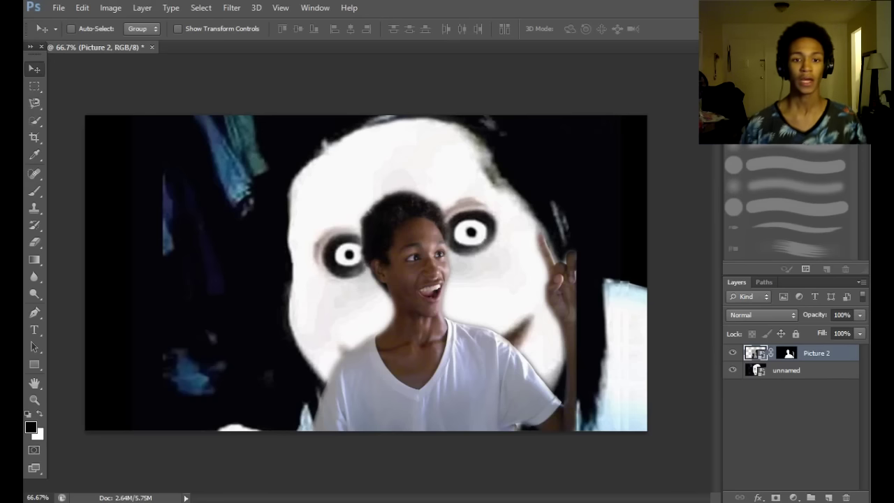
left_click(58, 8)
right_click(60, 1)
left_click(349, 7)
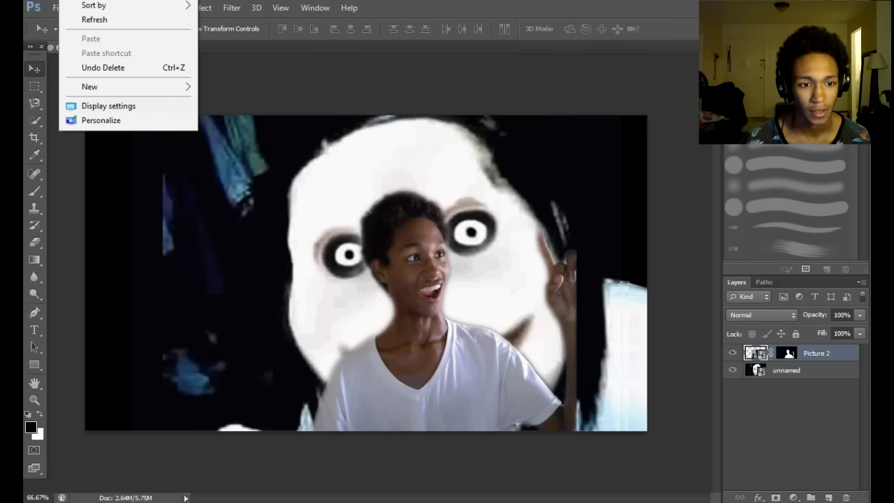
left_click(55, 8)
left_click(55, 7)
left_click(231, 8)
left_click(205, 8)
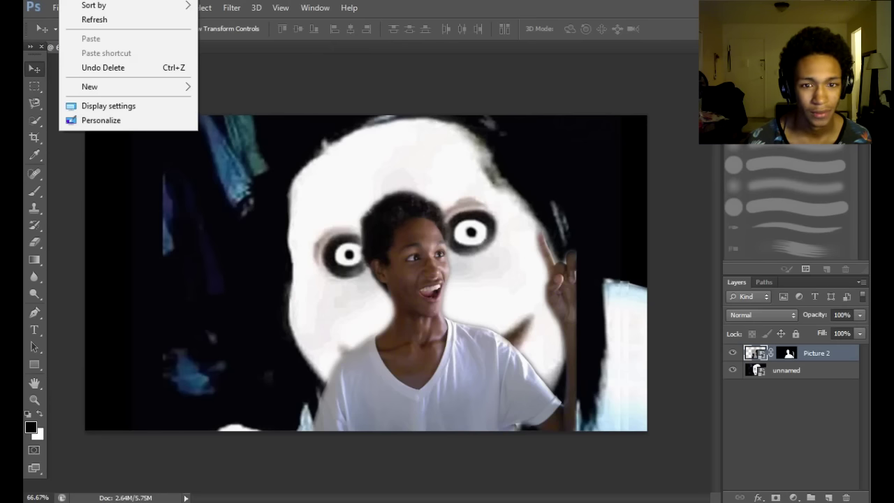
right_click(793, 181)
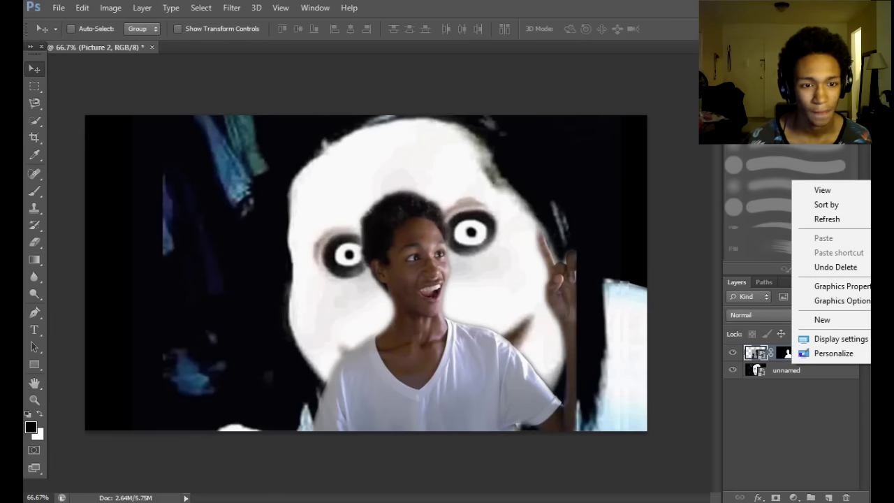
Flip Picture 2 horizontally with Free Transform to about -95.73% width and 98.24% height, placed in the canvas's lower-left corner.
left_click(82, 8)
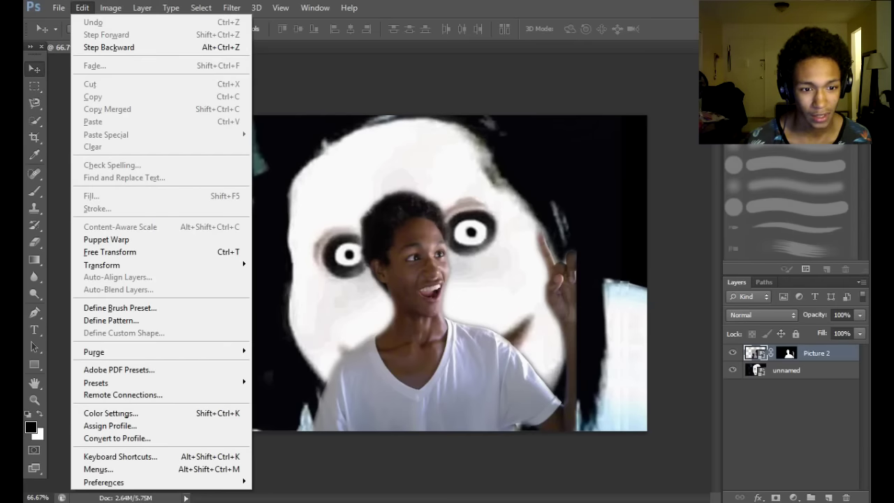
left_click(110, 252)
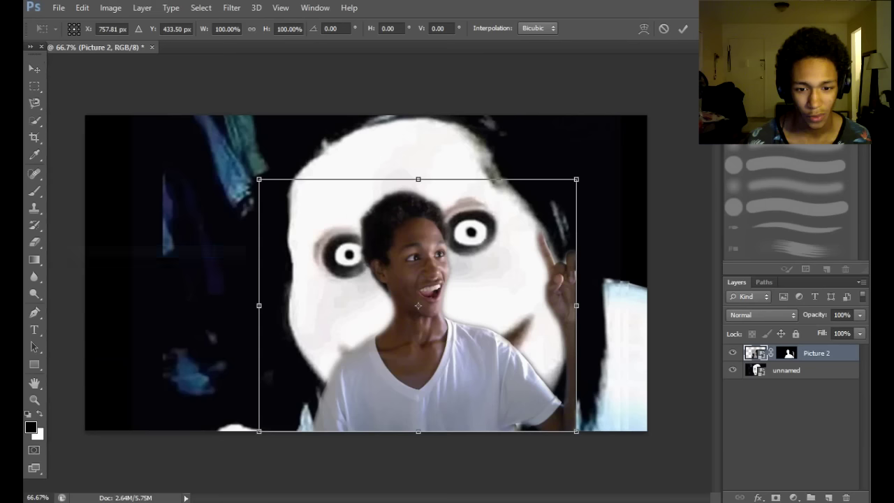
left_click_drag(418, 305, 237, 305)
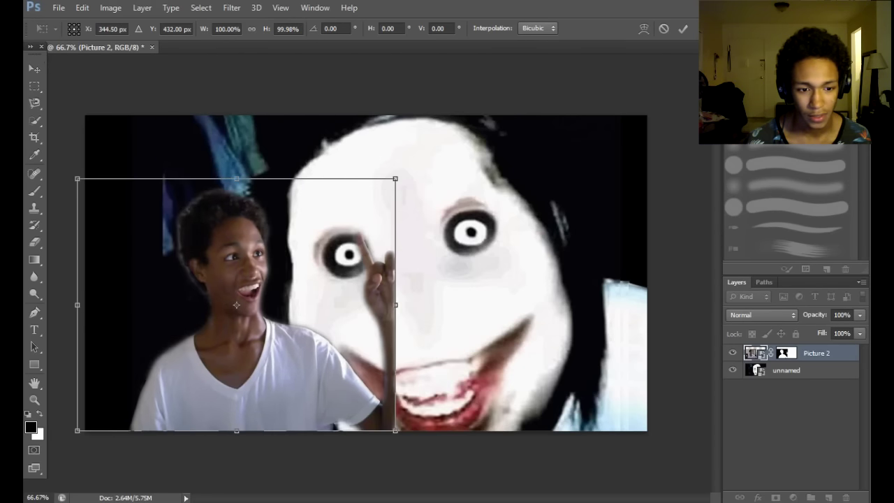
left_click_drag(77, 305, 694, 305)
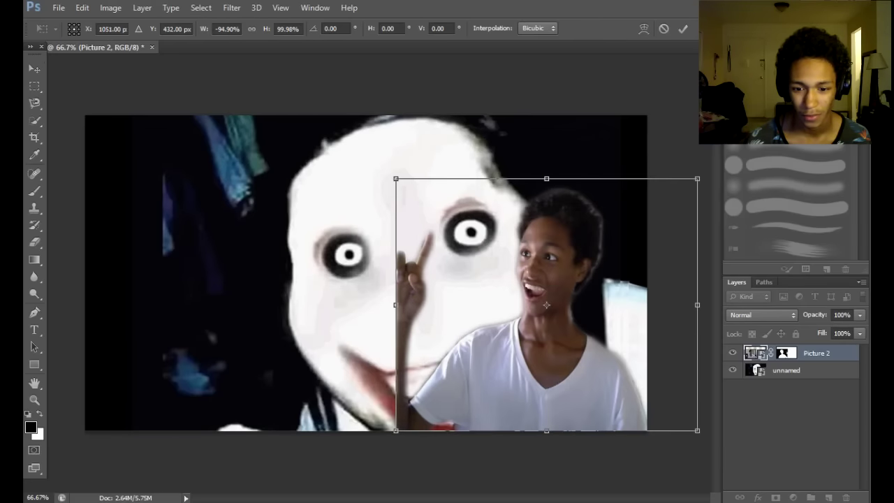
left_click_drag(546, 305, 236, 306)
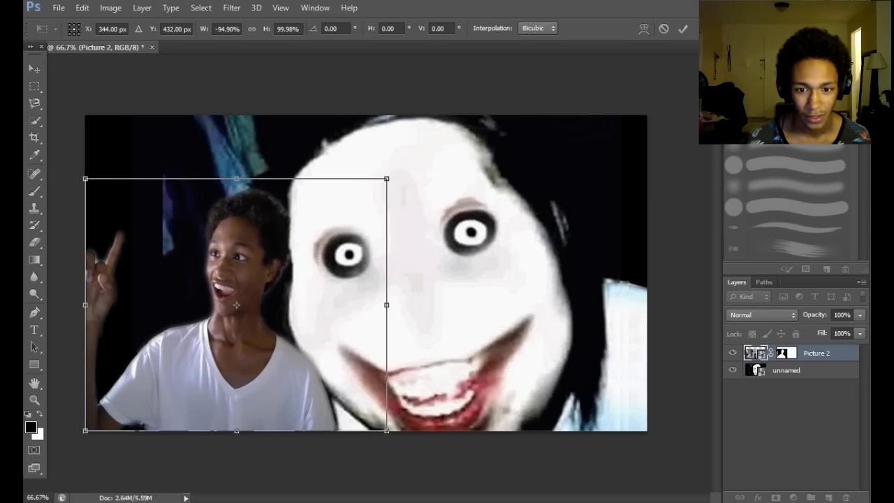
mouse_move(386, 179)
left_mouse_down()
mouse_move(369, 179)
mouse_move(305, 228)
mouse_move(347, 254)
mouse_move(359, 188)
mouse_move(383, 174)
mouse_move(389, 183)
left_mouse_up()
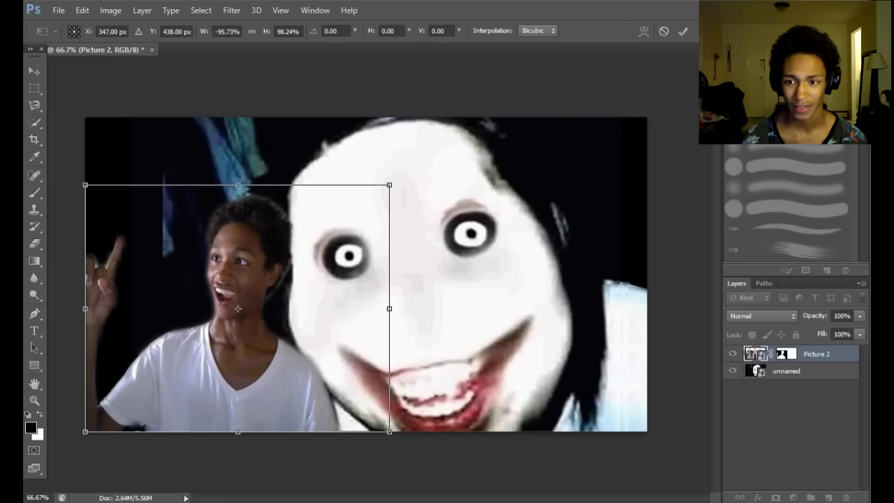
key("Return")
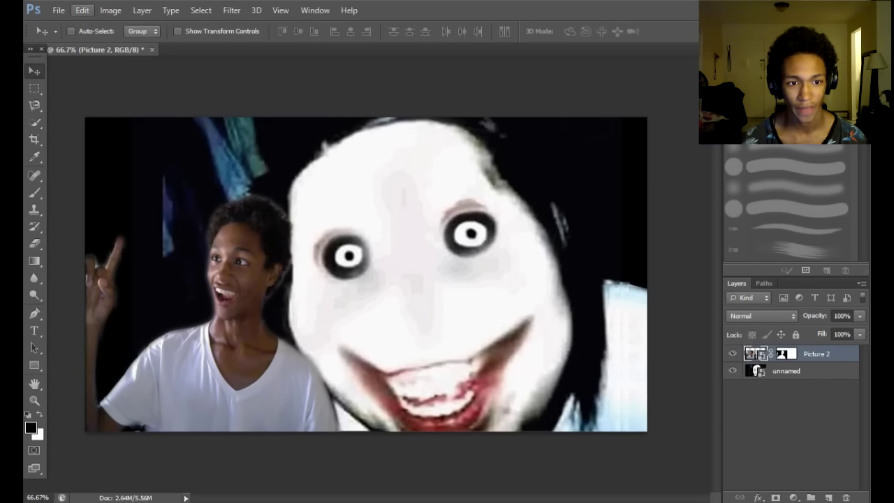
Place the stick-figure face picture "images" from the Images folder and shrink it towards its lower-right corner.
left_click(82, 10)
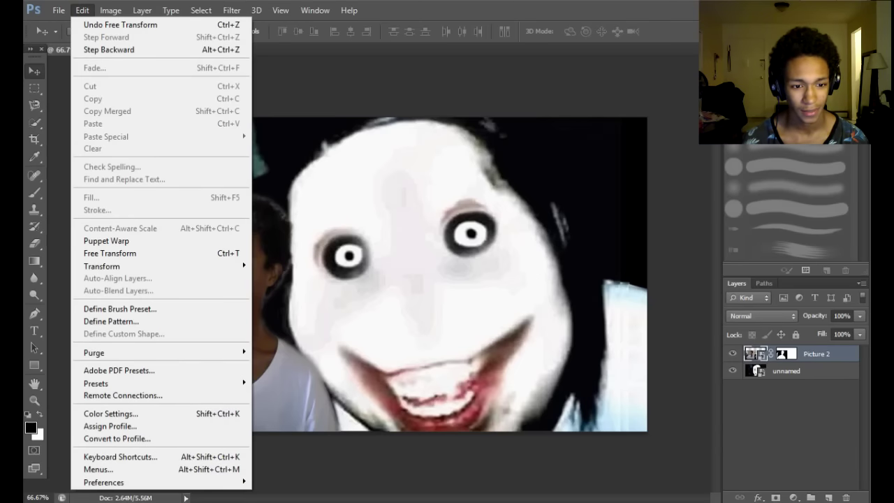
left_click(82, 11)
left_click(82, 10)
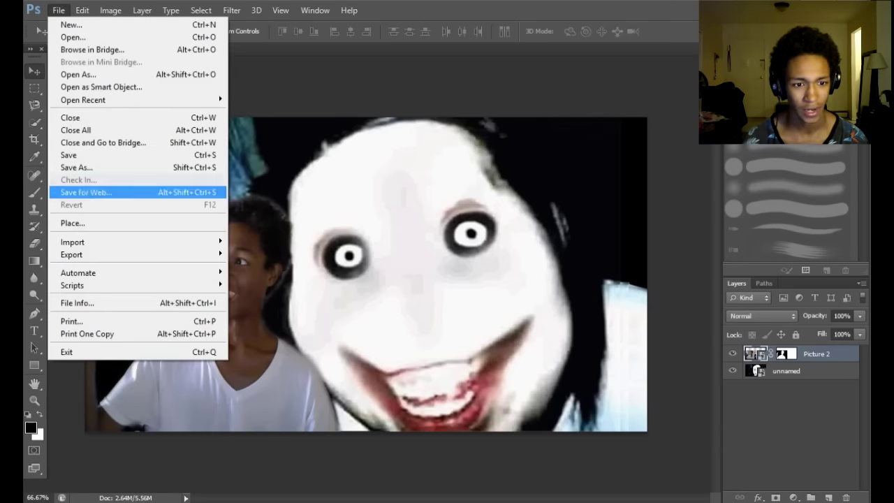
left_click(72, 223)
scroll(521, 350, "down", 5)
scroll(548, 353, "up", 3)
scroll(531, 345, "down", 6)
scroll(526, 341, "up", 1)
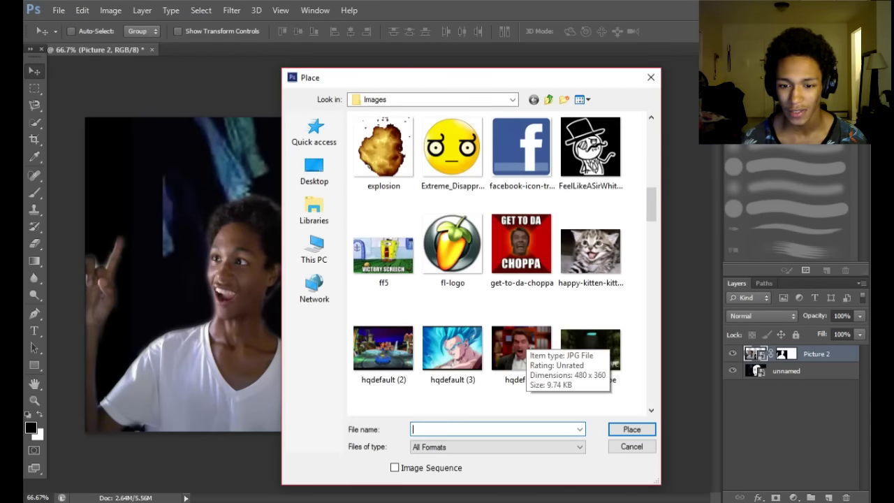
scroll(524, 348, "down", 5)
left_click(522, 248)
double_click(522, 248)
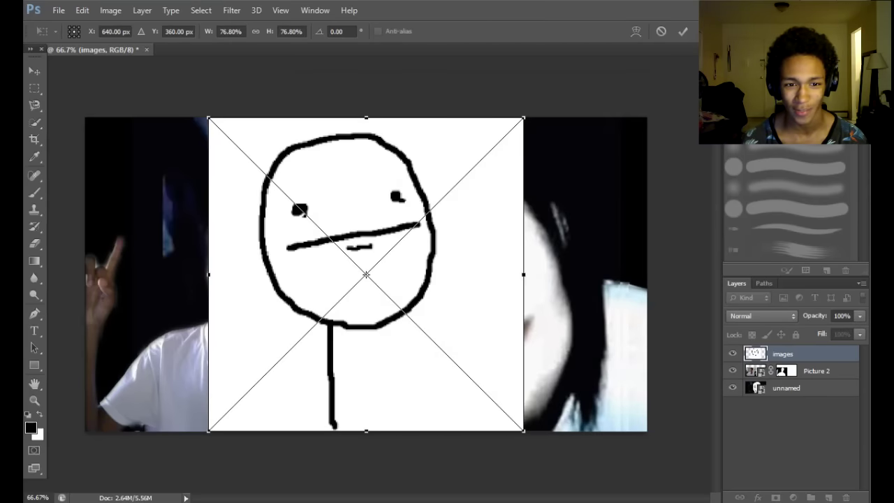
left_click_drag(208, 117, 288, 192)
left_click(682, 31)
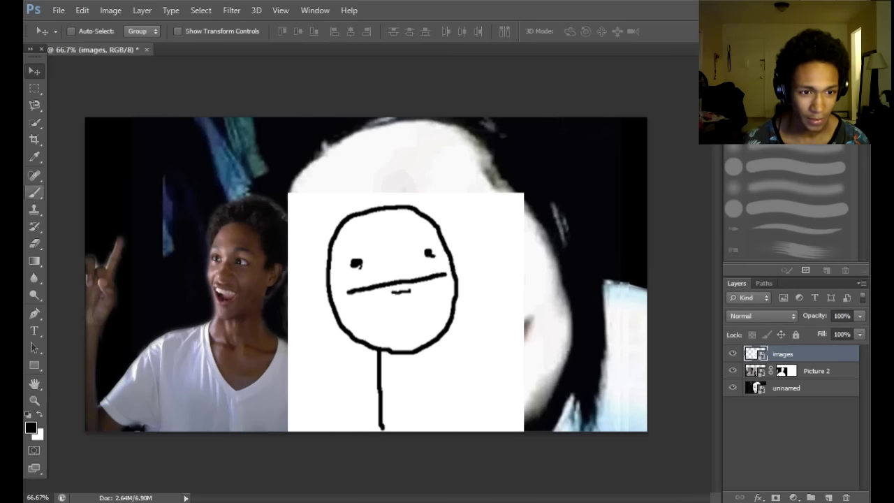
Select the stick figure's head and neck line on the images layer with the Quick Selection tool.
left_click(34, 122)
left_click(91, 122)
left_click_drag(363, 314, 428, 253)
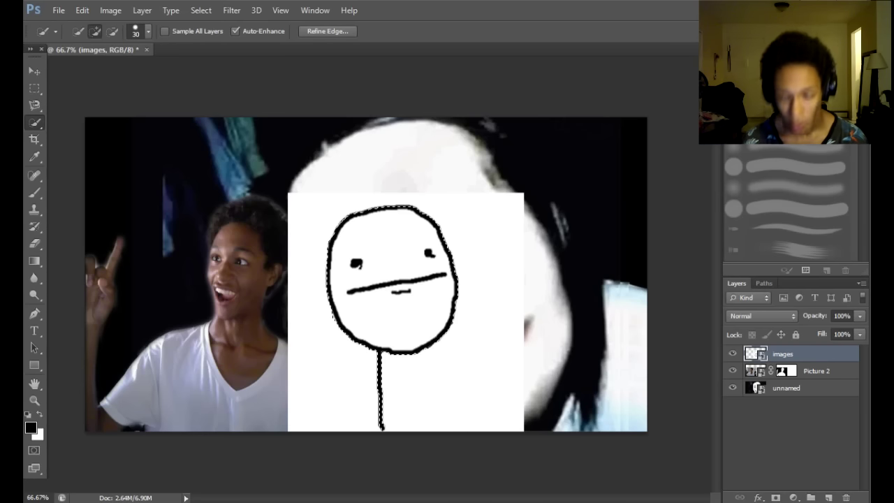
Refine the stick figure's selection edge with Smooth 45 and Contrast 100%, and output it to a New Layer.
left_click(328, 31)
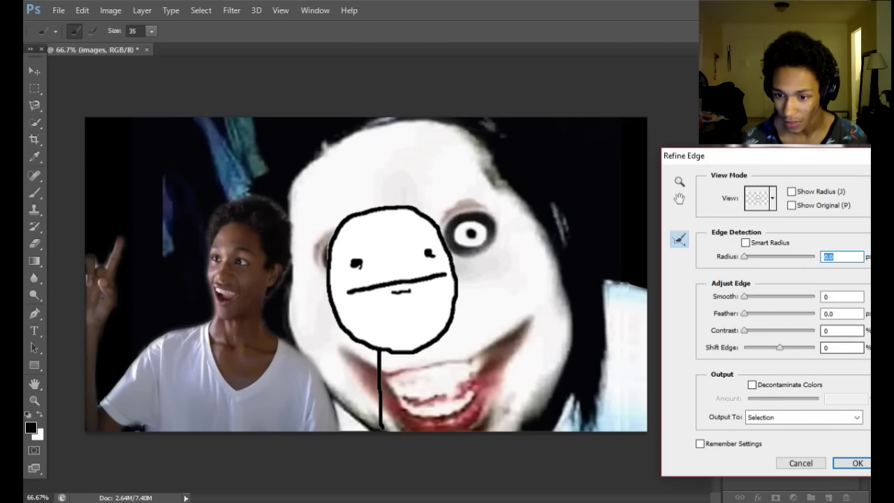
left_click_drag(744, 297, 752, 297)
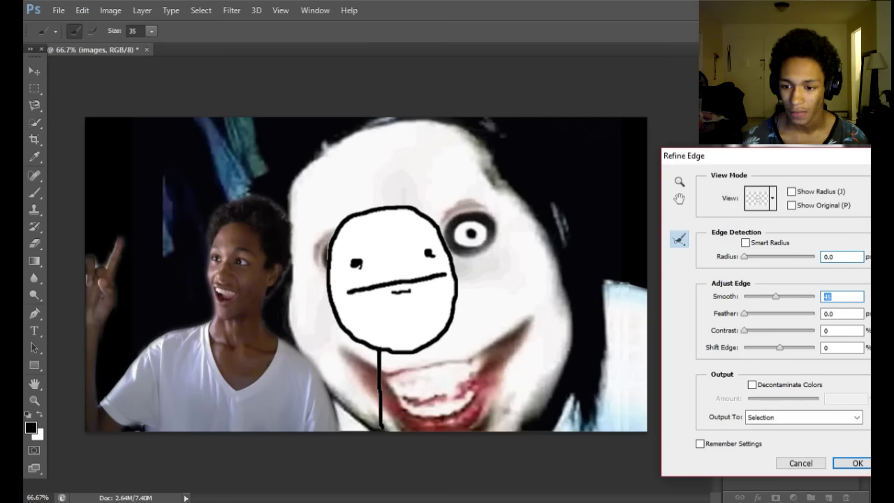
left_click_drag(745, 331, 761, 331)
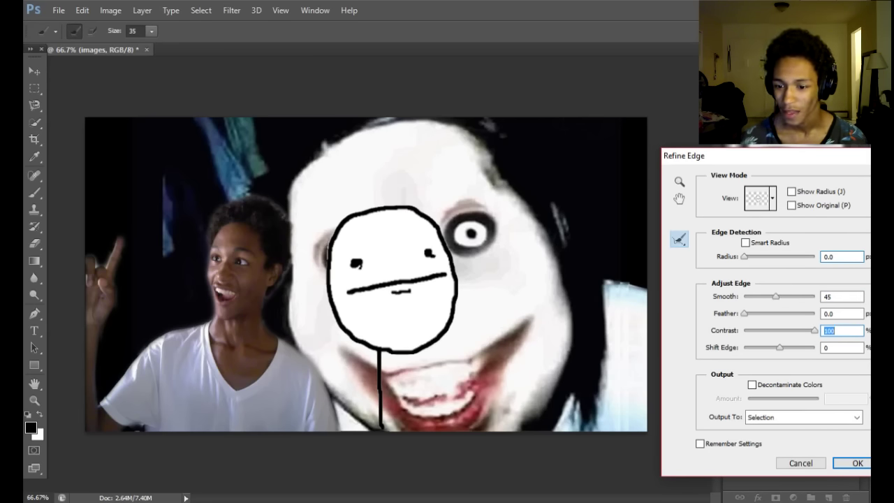
left_click(805, 417)
left_click(782, 452)
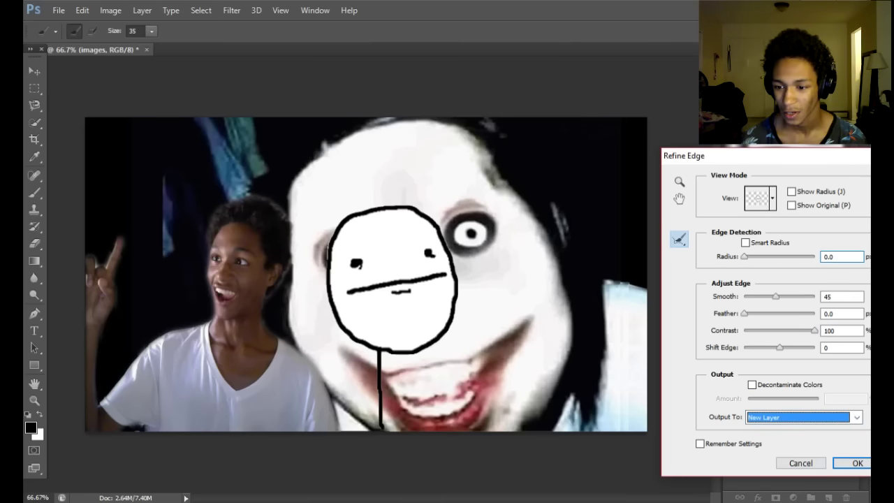
key("Return")
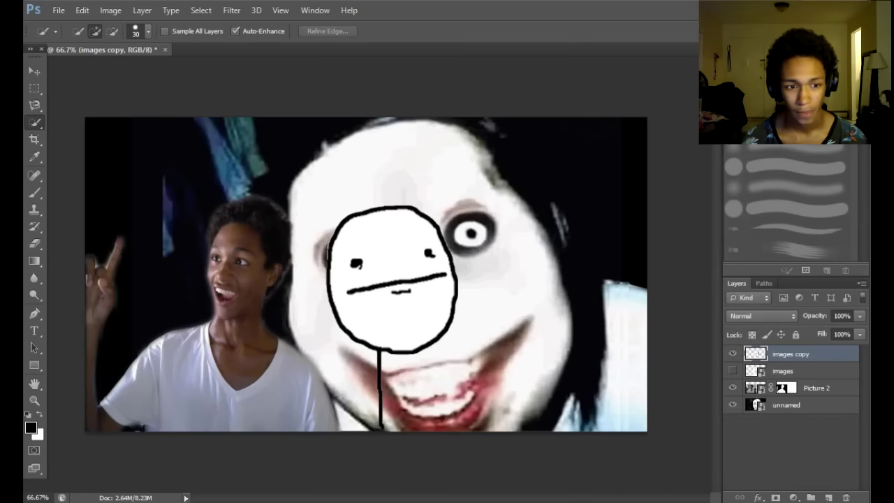
Send the stick-figure cutout layer below Picture 2 and move it left behind the person.
key("v")
key("ctrl+bracketleft")
key("ctrl+bracketleft")
mouse_move(400, 239)
left_mouse_down()
mouse_move(160, 220)
mouse_move(206, 105)
mouse_move(196, 236)
mouse_move(168, 210)
mouse_move(173, 237)
left_mouse_up()
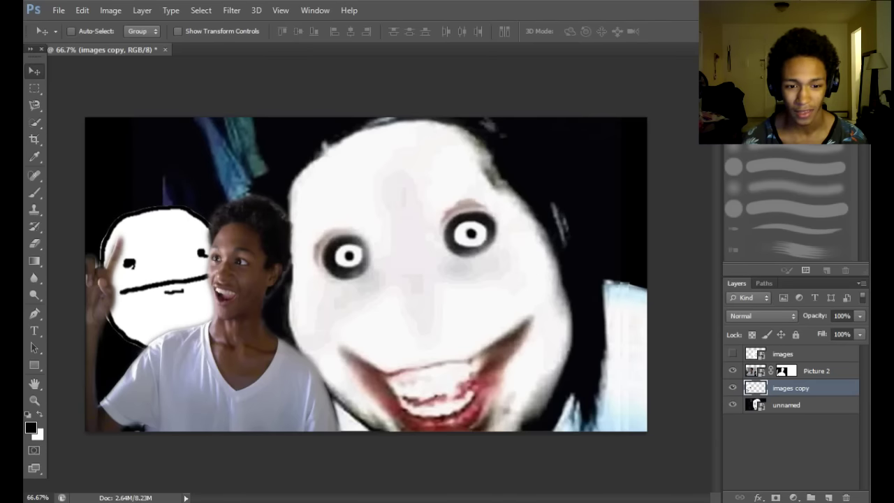
Move the stick-figure cutout right and slightly up so it sits closer behind the person's head.
left_click_drag(173, 237, 209, 226)
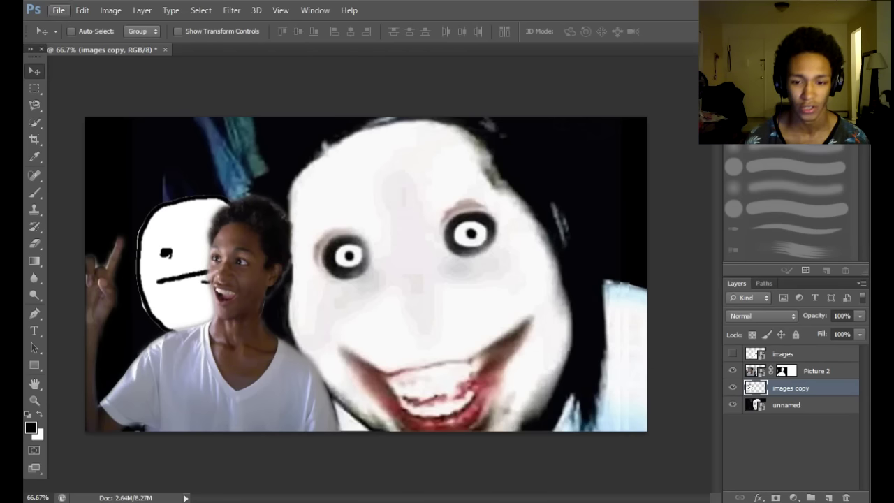
Place the red BANNED rubber-stamp picture from the Images folder into the composite.
left_click(58, 10)
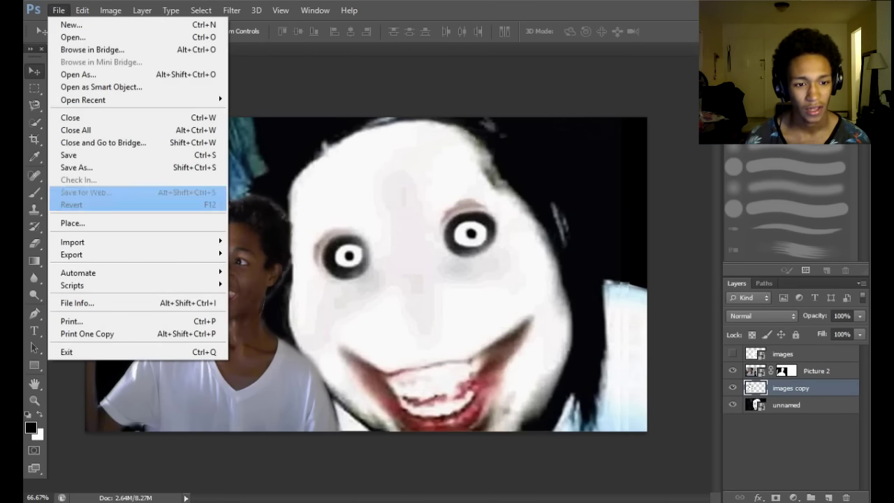
left_click(72, 224)
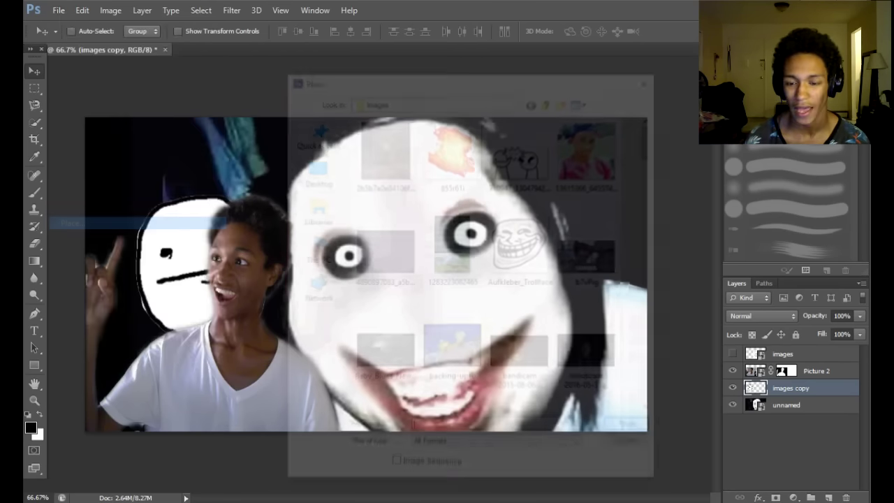
scroll(587, 335, "down", 15)
scroll(572, 320, "down", 5)
scroll(571, 319, "down", 5)
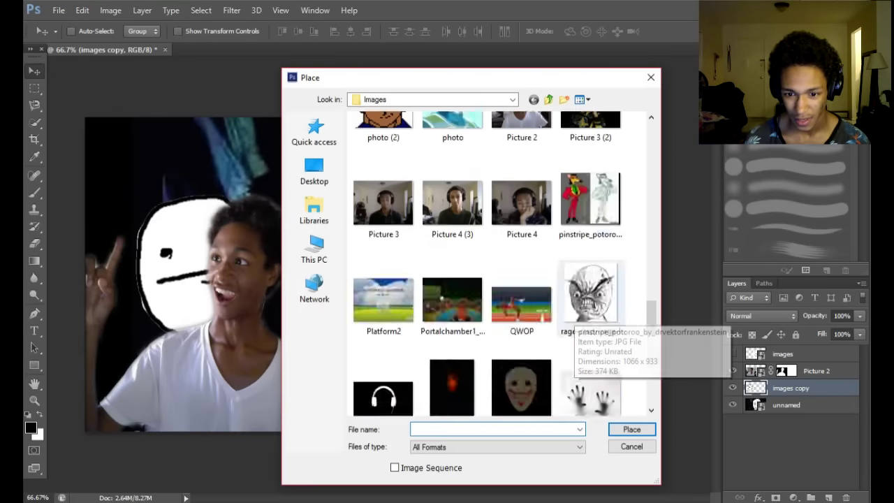
scroll(591, 203, "down", 5)
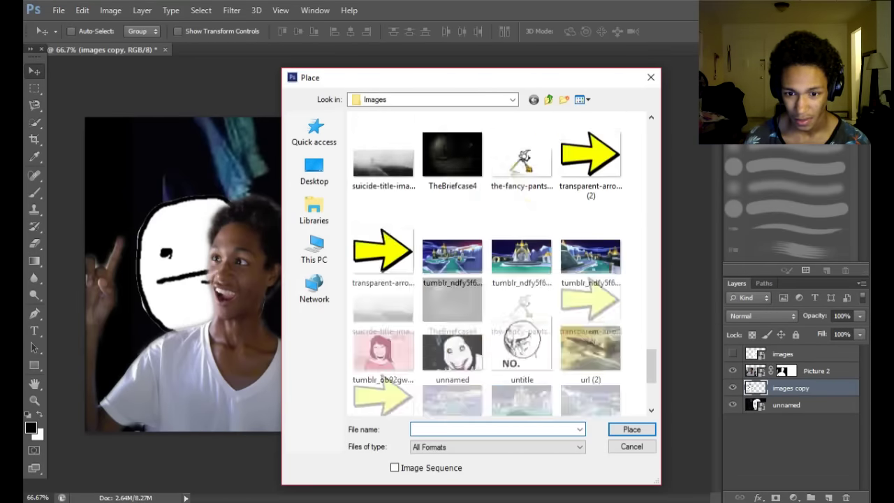
scroll(594, 387, "up", 15)
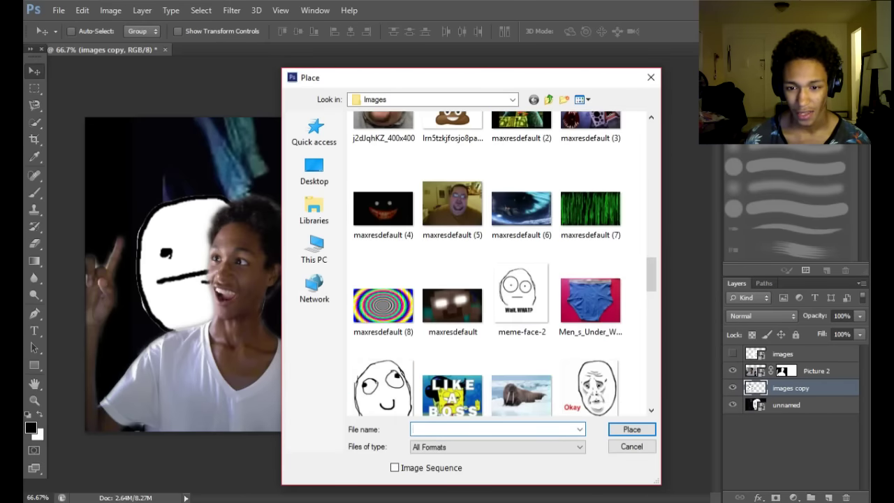
scroll(487, 262, "up", 10)
scroll(594, 350, "up", 4)
scroll(594, 349, "down", 6)
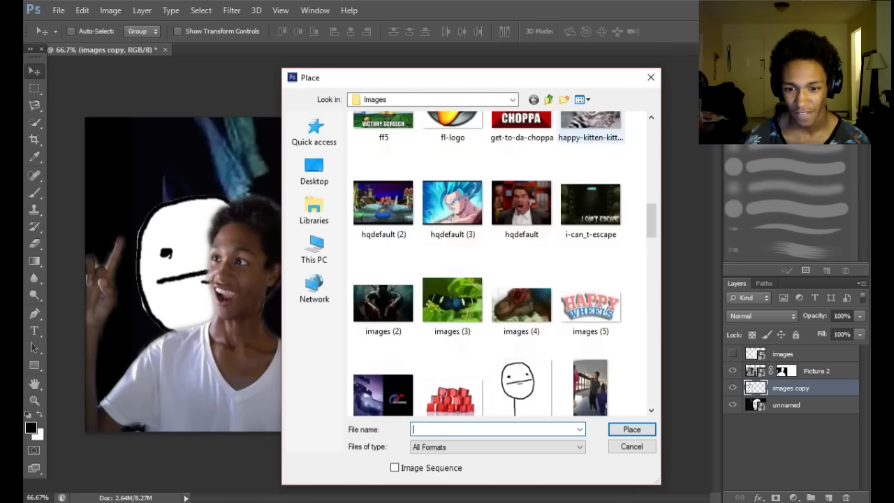
scroll(594, 357, "down", 10)
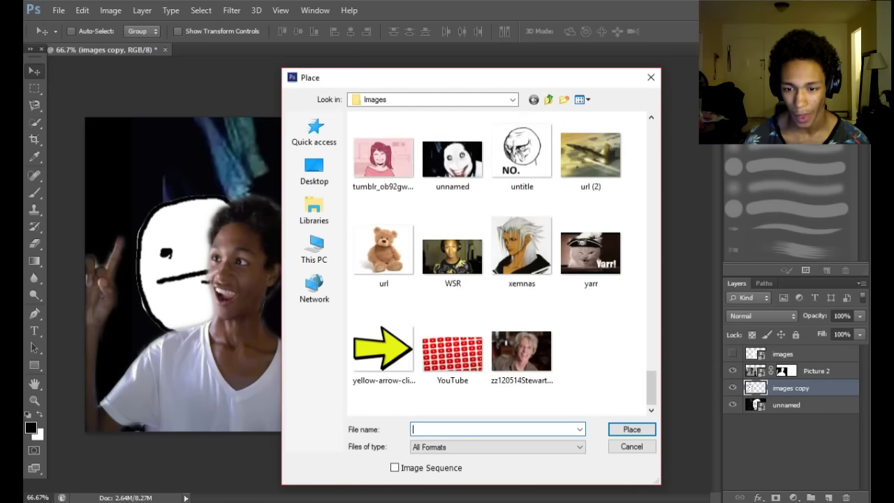
scroll(594, 279, "up", 5)
double_click(593, 278)
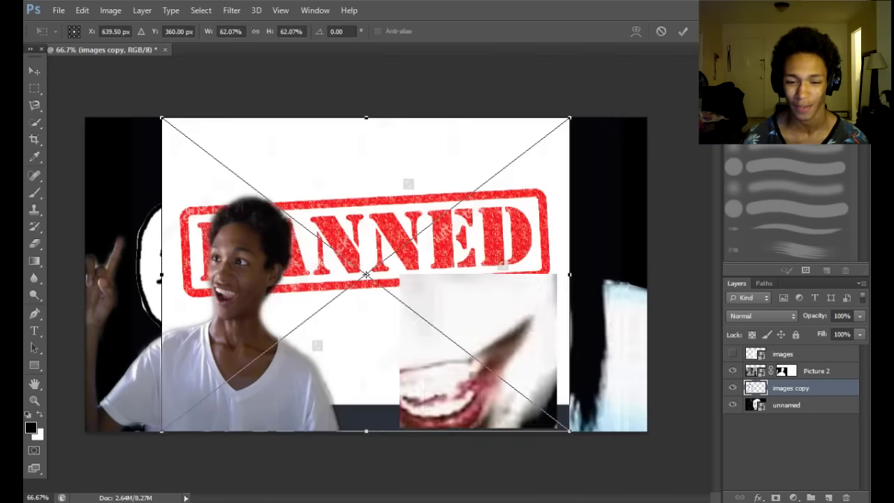
Position the BANNED stamp picture beside the person on the right part of the canvas and commit the placement.
left_click_drag(406, 204, 500, 229)
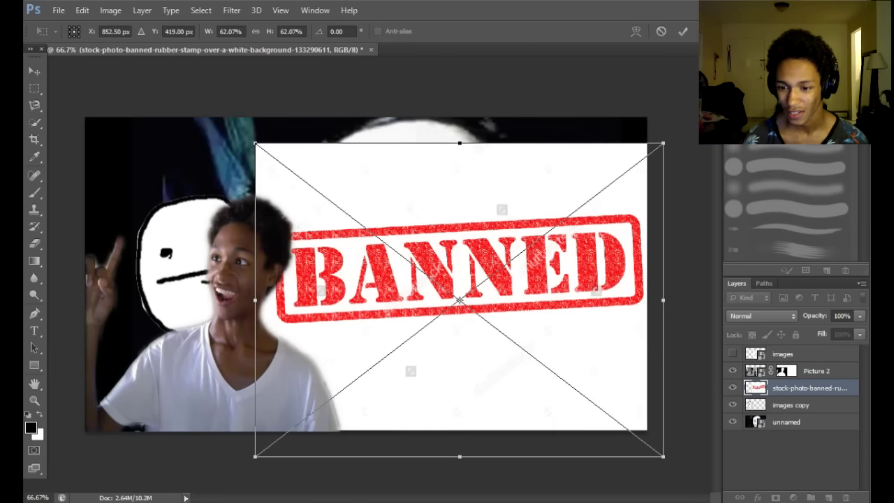
left_click_drag(503, 295, 434, 298)
left_click_drag(438, 223, 406, 227)
key("Return")
left_click_drag(540, 278, 510, 255)
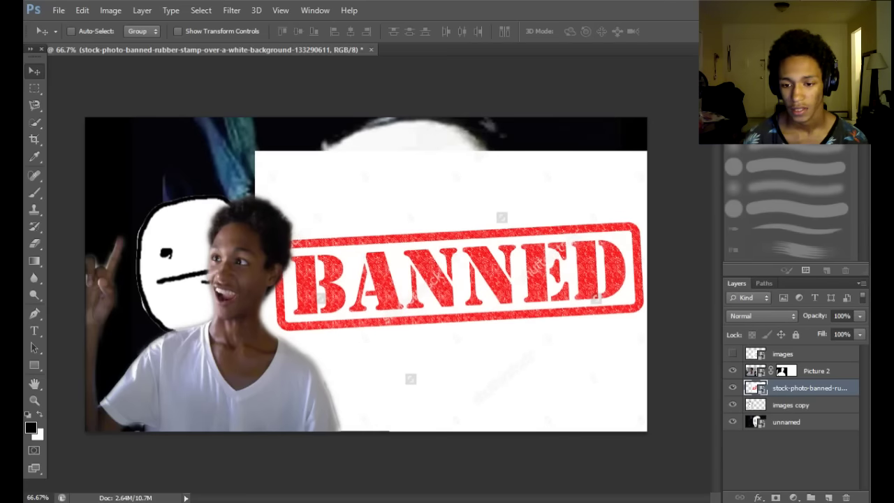
Bring the BANNED stamp layer to the top of the layer stack and move it left over the canvas centre.
left_click_drag(811, 387, 807, 429)
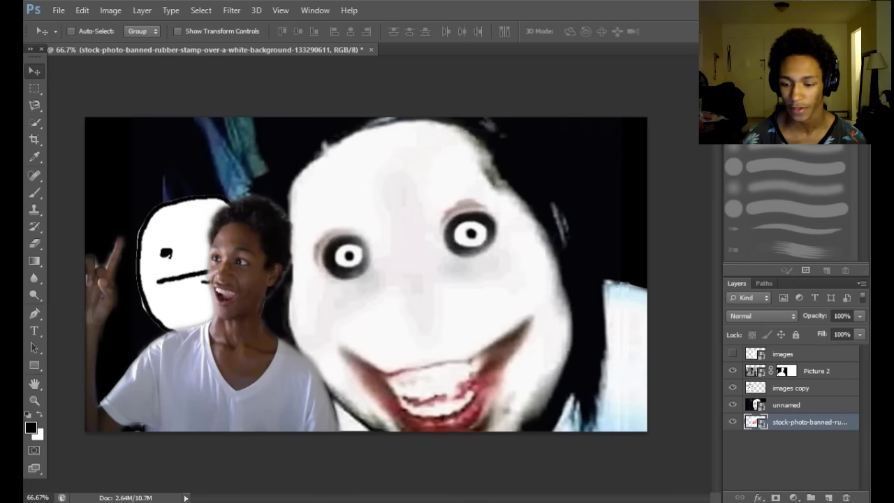
left_click_drag(808, 422, 808, 348)
left_click_drag(516, 290, 479, 289)
left_click_drag(525, 269, 446, 270)
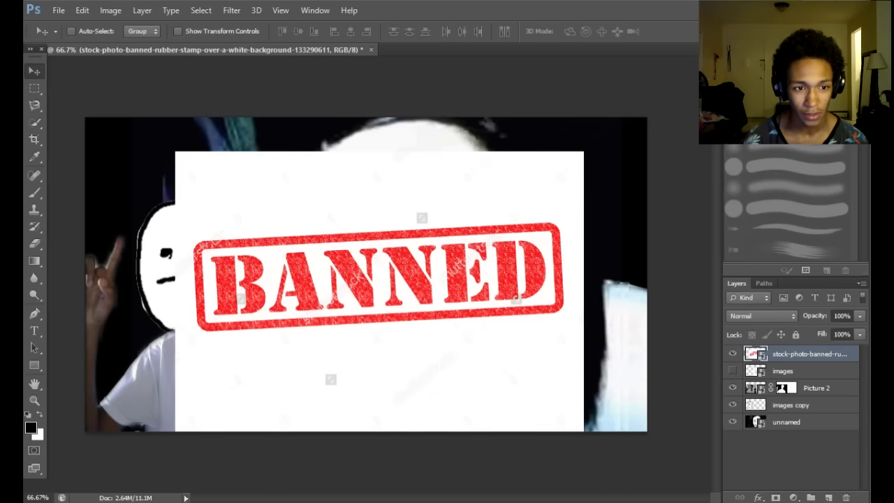
Start a Quick Selection on the BANNED stamp at the upper-left part of its red frame.
left_click(34, 122)
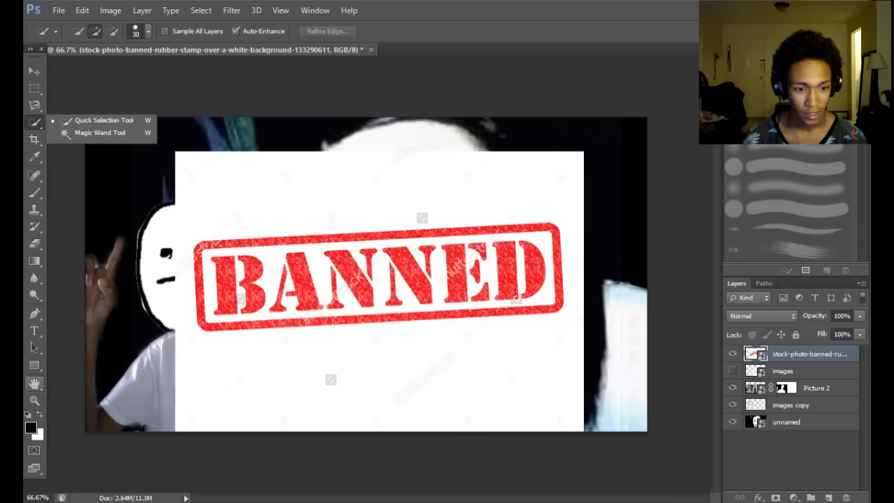
left_click(34, 400)
key("alt")
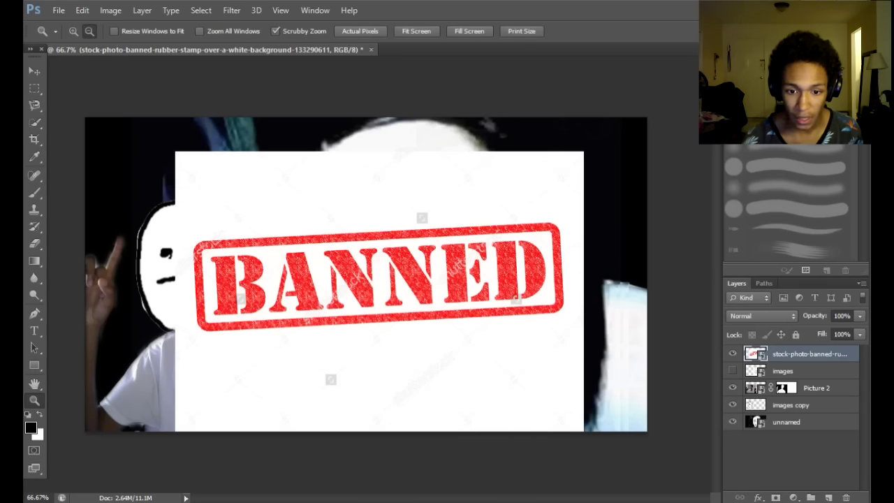
left_click(374, 306, "alt")
left_click(374, 306)
left_click(374, 306)
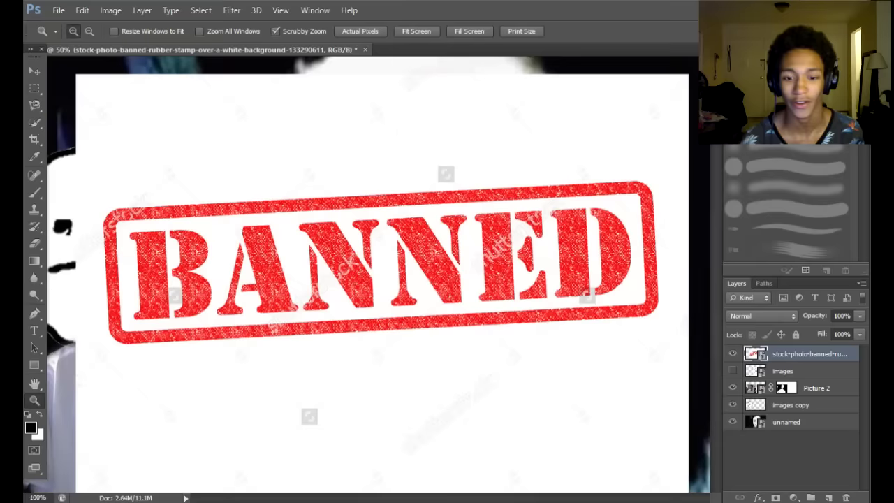
left_click(363, 297)
mouse_move(453, 497)
left_mouse_down()
mouse_move(398, 497)
mouse_move(406, 497)
left_mouse_up()
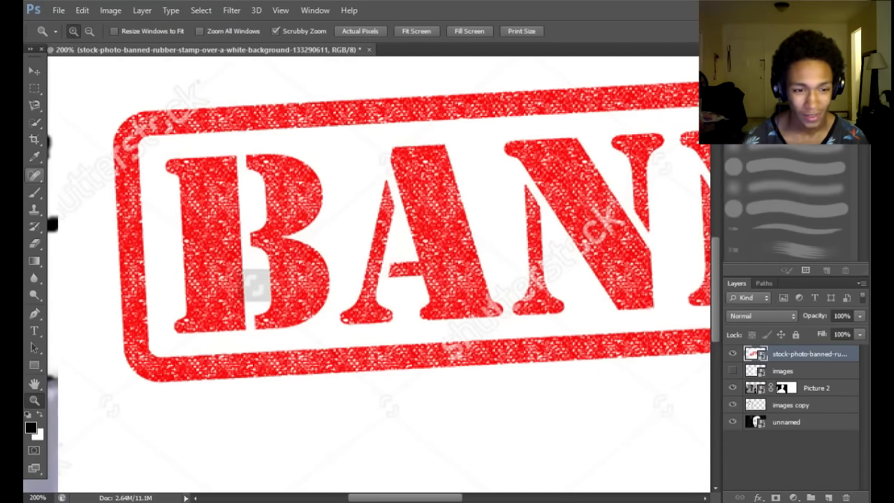
left_click(35, 121)
left_click(199, 125)
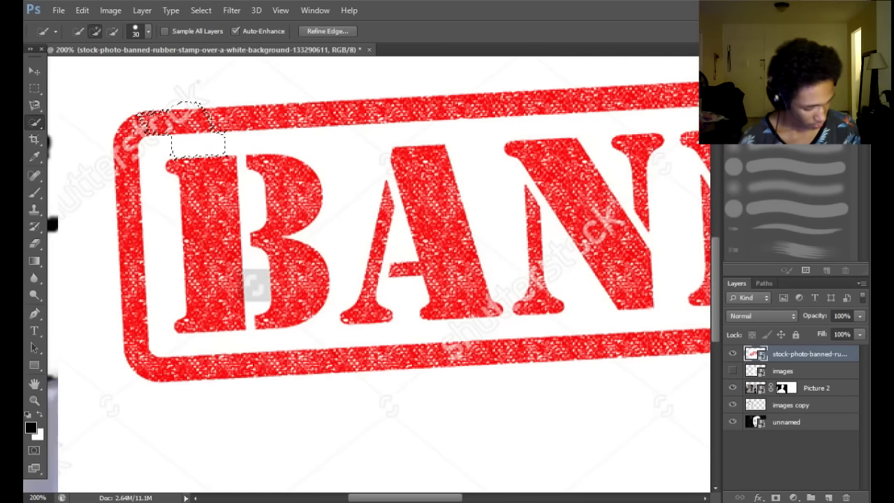
Extend the Quick Selection across the lettering and frame to cover the whole BANNED stamp.
left_click(35, 400)
left_click(377, 293, "alt")
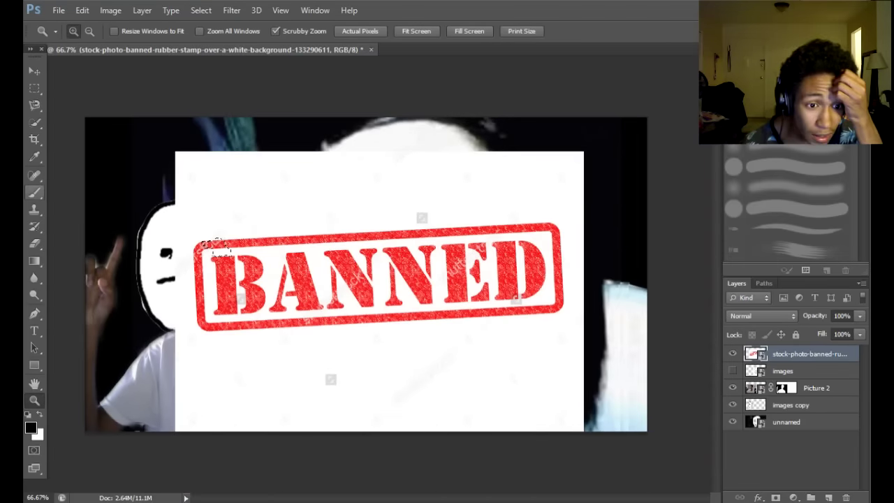
left_click(35, 123)
left_click(234, 253)
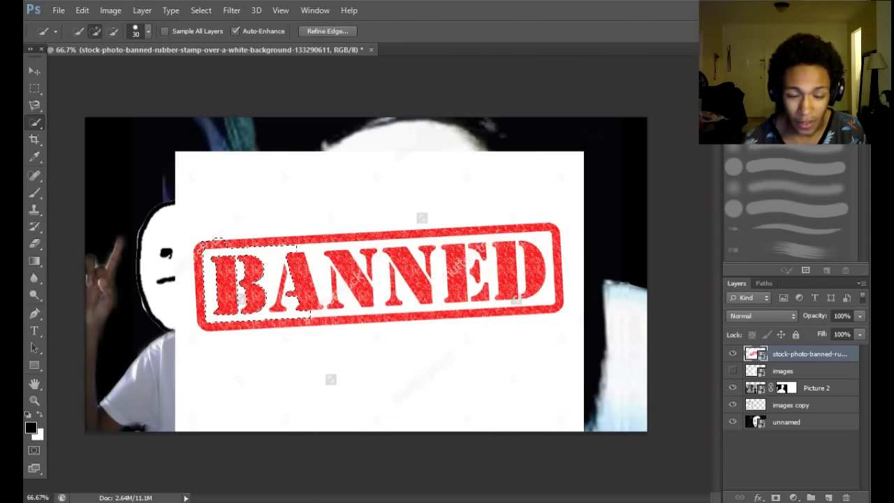
mouse_move(327, 279)
left_mouse_down()
mouse_move(513, 300)
mouse_move(548, 279)
mouse_move(517, 309)
mouse_move(464, 313)
left_mouse_up()
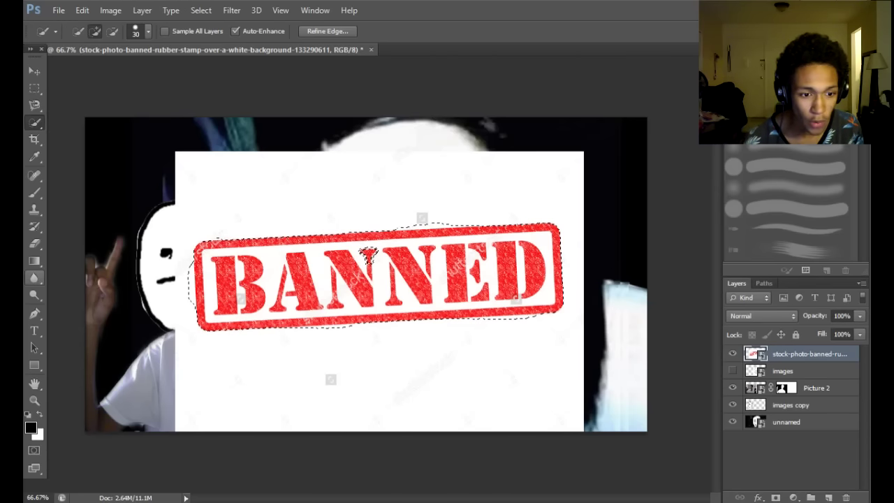
Subtract the white areas outside the stamp's left edge and upper-left corner from the selection.
left_click(34, 294)
left_click(34, 400)
left_click(190, 271)
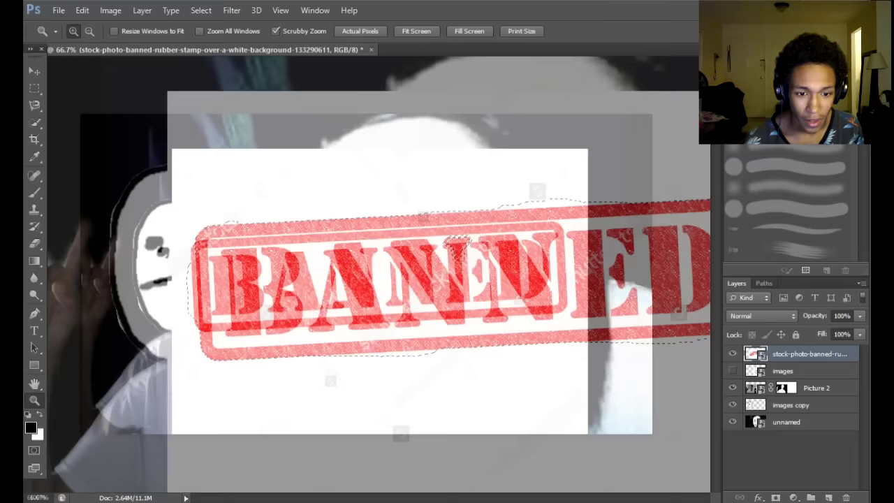
left_click(191, 272)
left_click(35, 122)
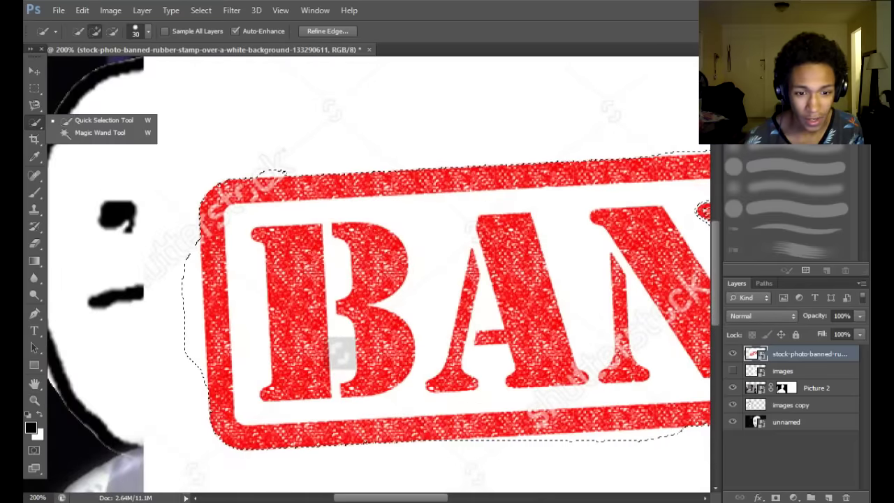
left_click(76, 120)
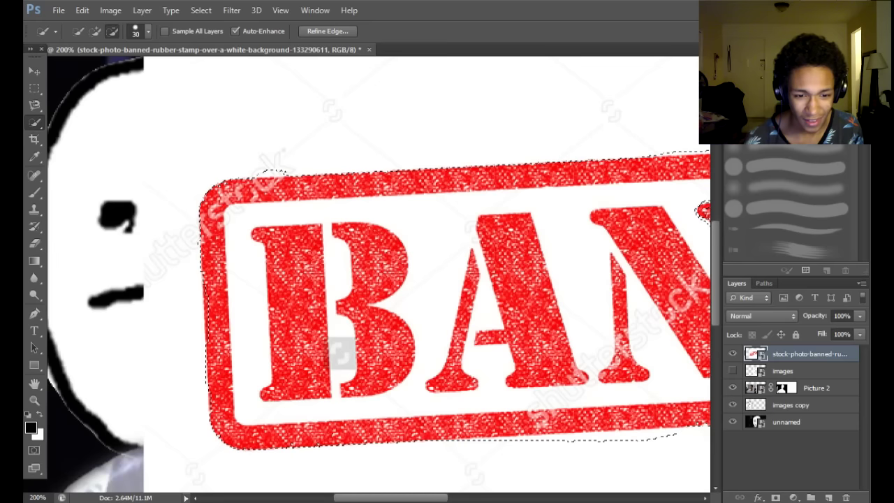
key("ctrl+z")
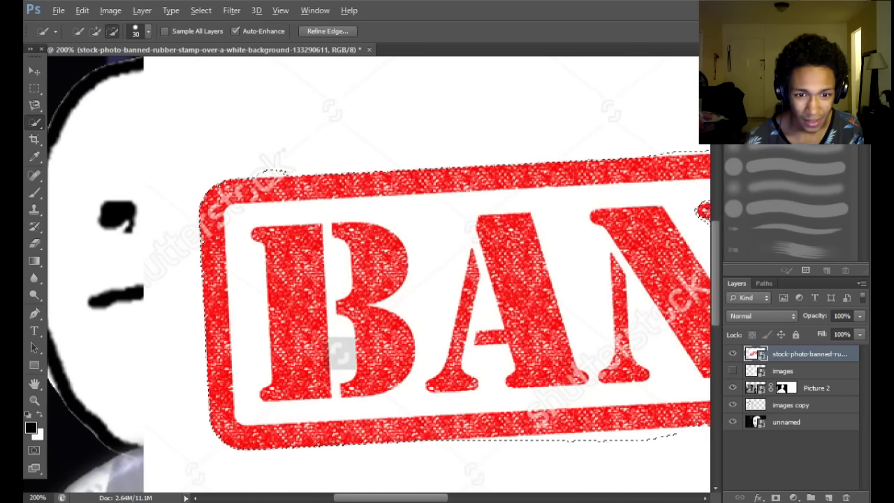
left_click(276, 170, "alt")
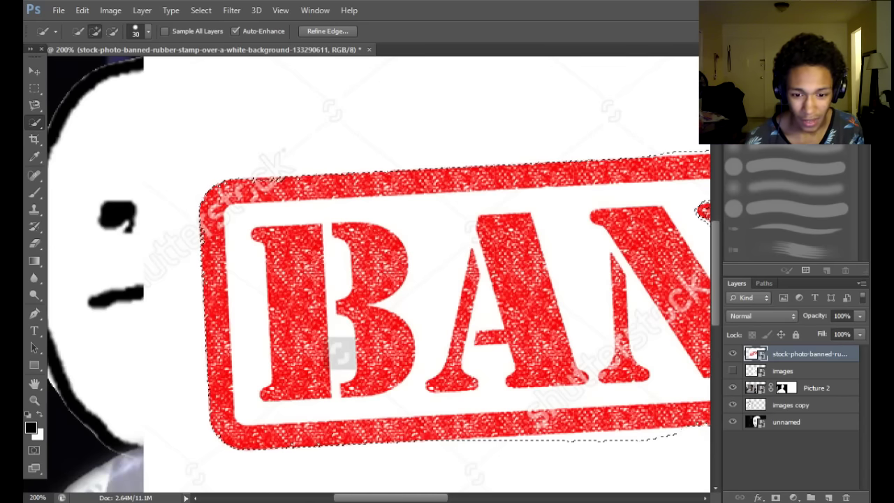
Subtract the excess white along the stamp's lower and upper edges so the selection follows the red frame.
scroll(379, 274, "right", 3)
left_click_drag(402, 446, 325, 452)
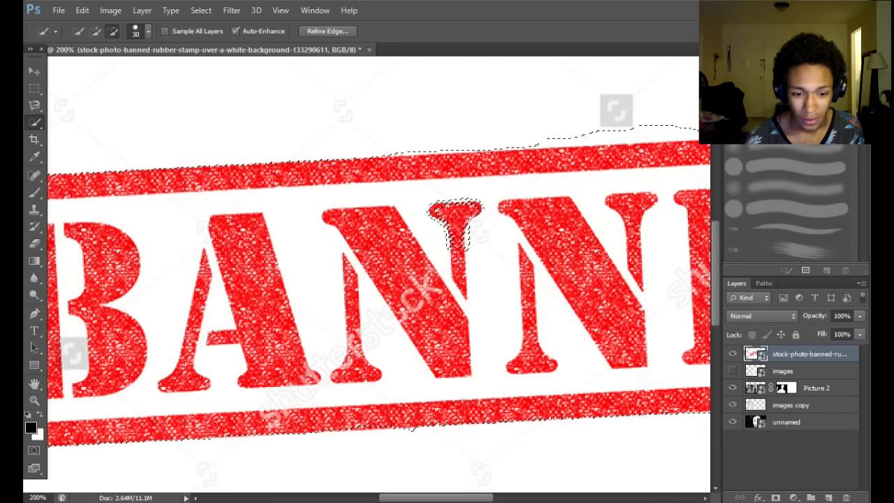
left_click(412, 433, "alt")
scroll(377, 272, "right", 5)
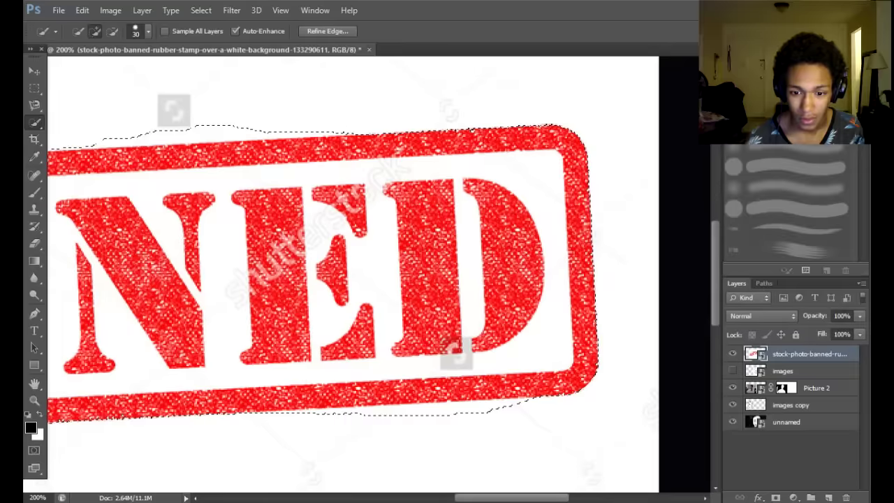
key("alt")
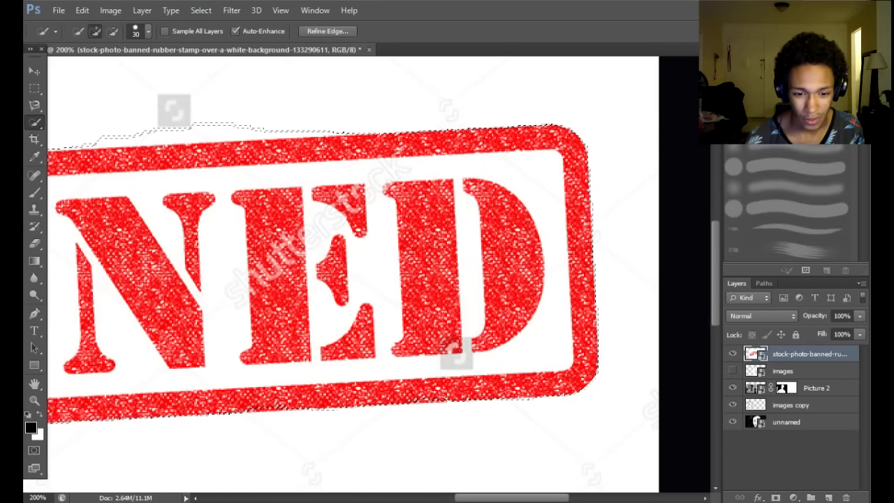
left_click_drag(482, 409, 280, 421)
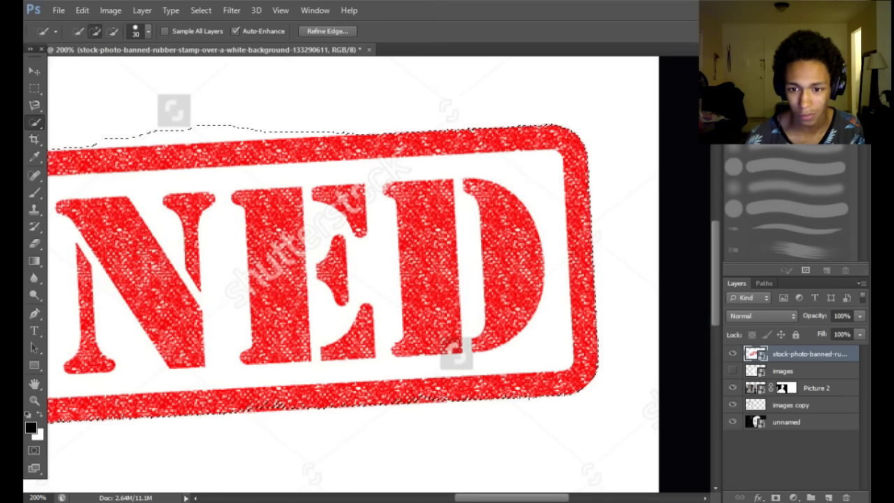
left_click_drag(123, 127, 218, 122)
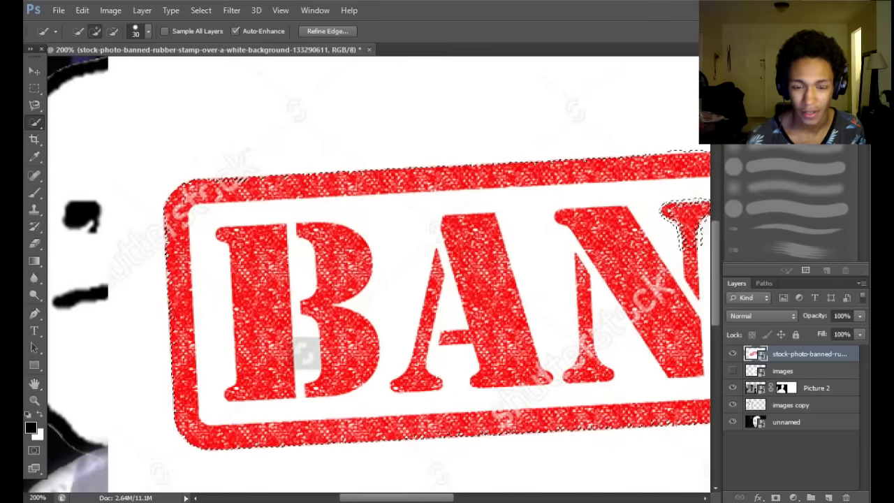
Refine the edge of the BANNED stamp selection with Smooth 24 and output it as a layer mask.
left_click(327, 31)
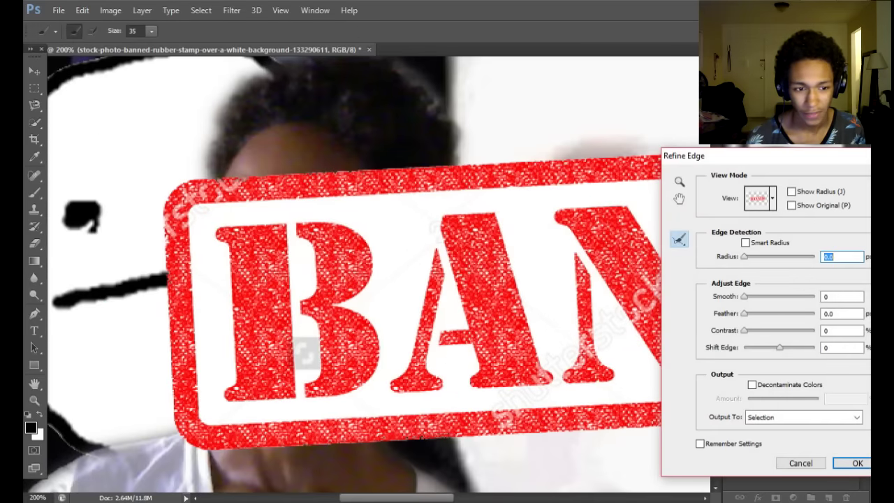
key("alt")
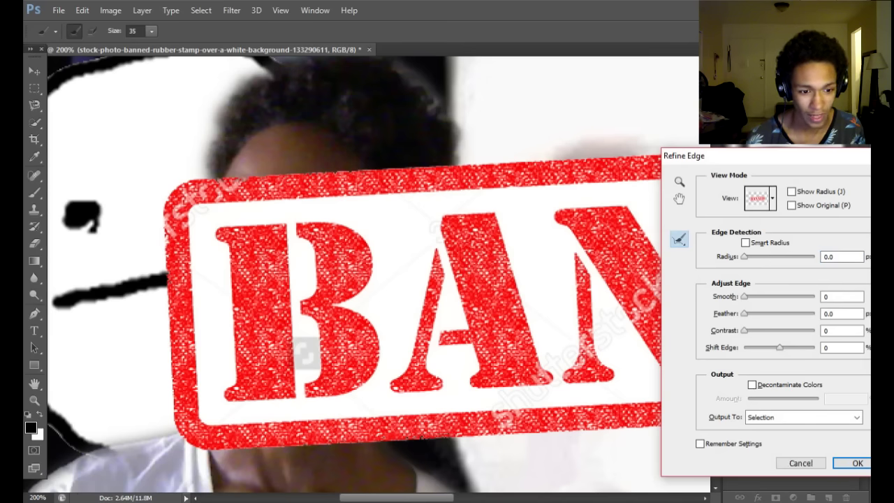
left_click_drag(775, 155, 511, 143)
left_click(541, 404)
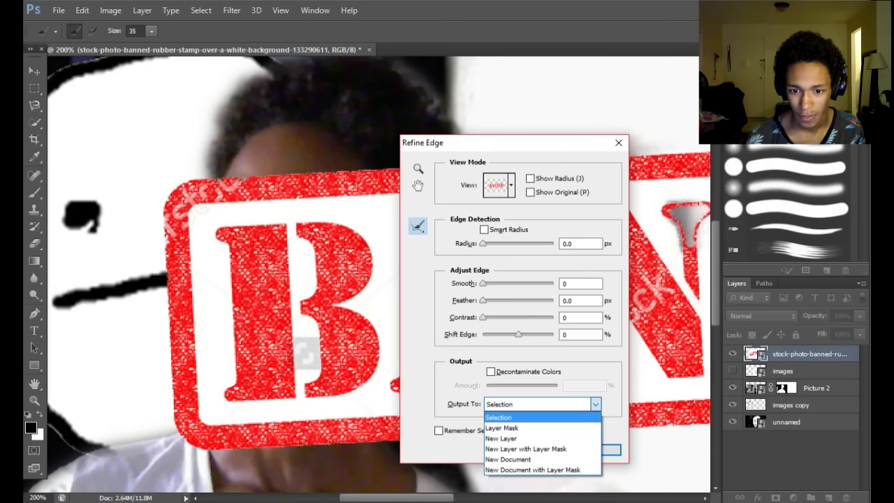
left_click(499, 417)
left_click_drag(482, 284, 488, 284)
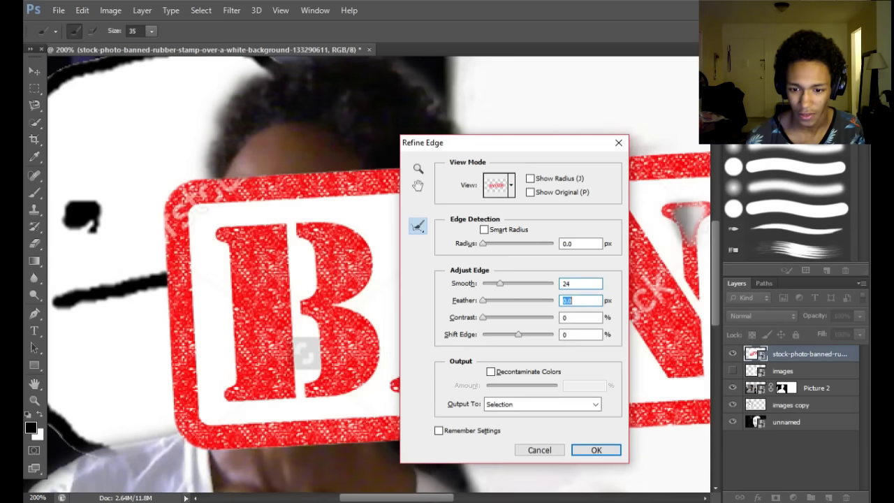
left_click(509, 405)
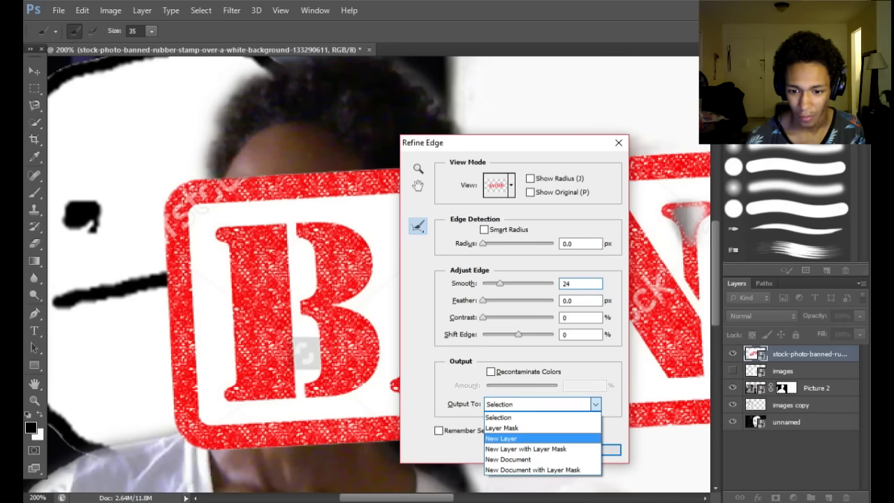
key("Return")
key("Up")
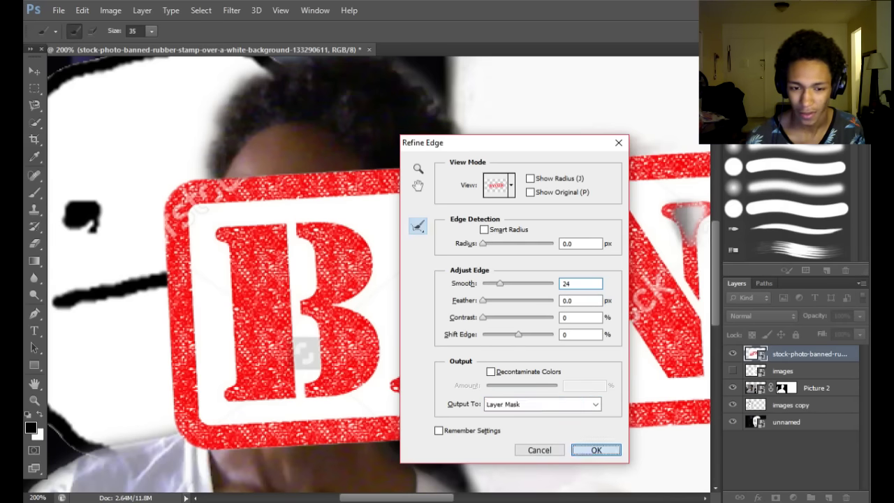
key("Return")
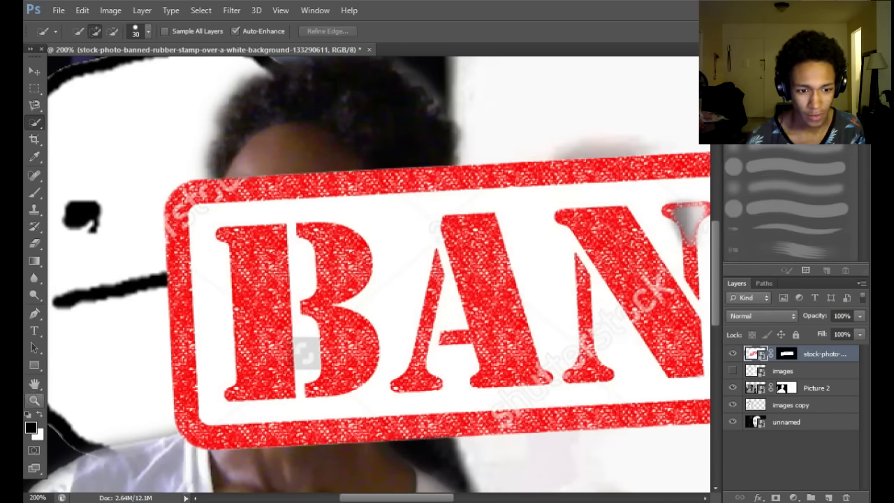
Move the masked BANNED stamp to the lower-left corner of the canvas, below the person's face.
left_click(34, 401)
left_click(378, 274, "alt")
left_click(379, 275, "alt")
left_click(379, 274, "alt")
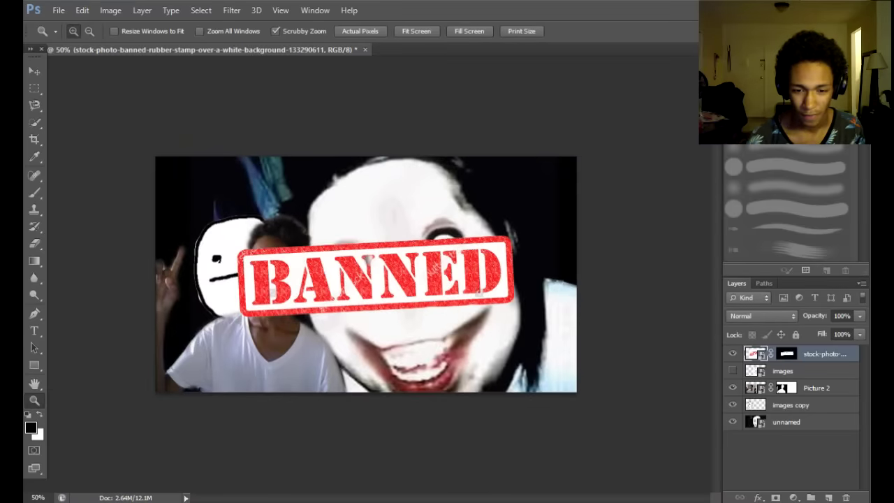
key("v")
left_click_drag(405, 269, 389, 346)
left_click_drag(399, 335, 326, 342)
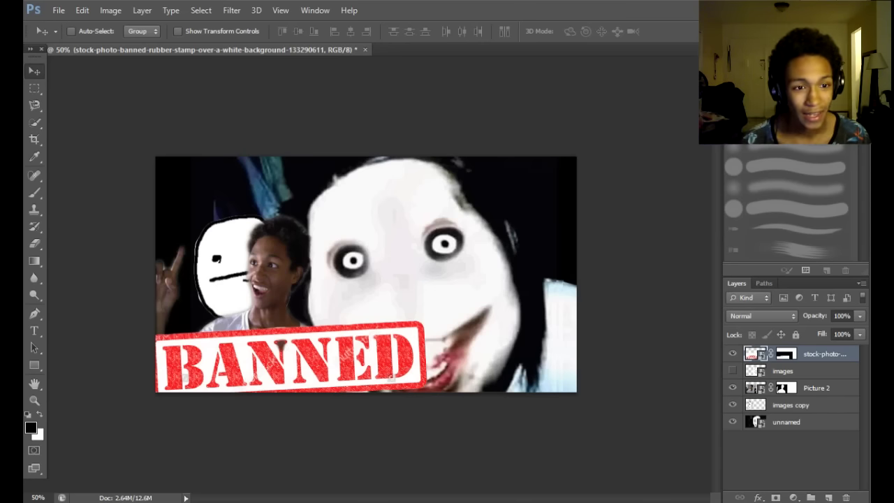
Place the green code image maxresdefault (7) from the Images folder into the composite.
left_click(59, 9)
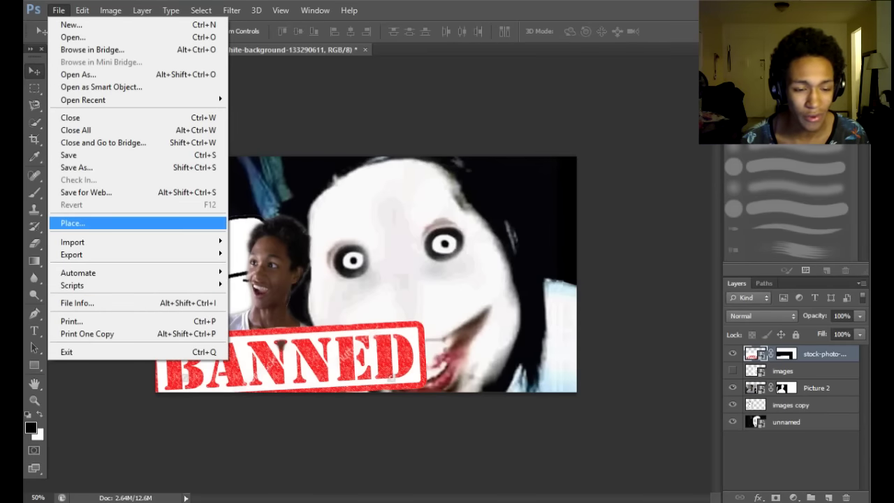
left_click(72, 223)
scroll(383, 345, "down", 5)
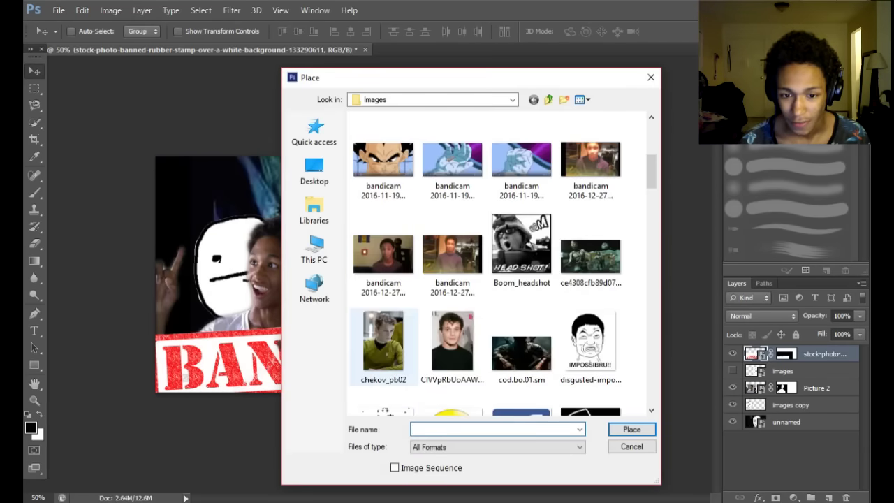
scroll(383, 346, "down", 6)
scroll(496, 264, "down", 5)
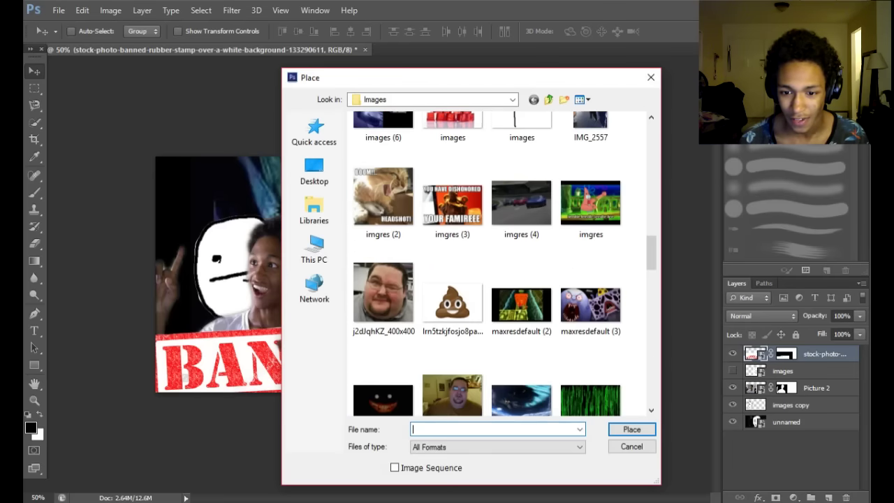
scroll(523, 314, "down", 3)
scroll(523, 314, "down", 5)
scroll(590, 266, "up", 5)
scroll(591, 335, "down", 5)
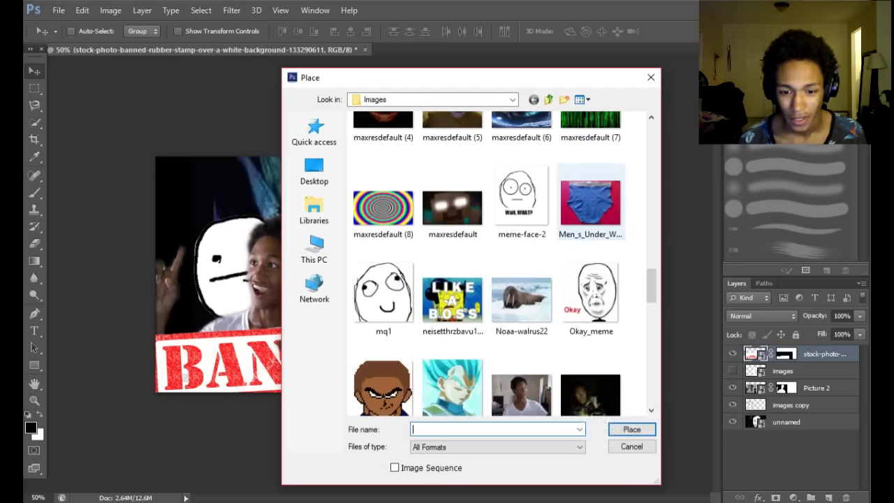
scroll(590, 265, "up", 2)
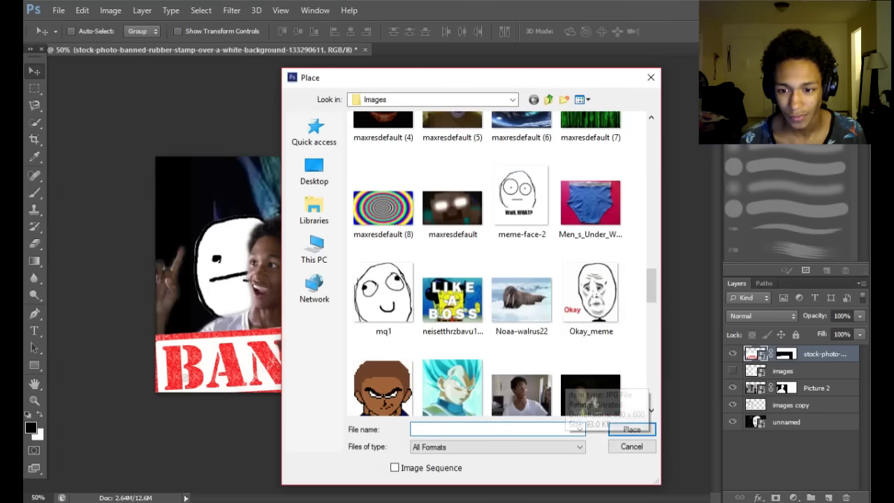
scroll(590, 266, "up", 3)
double_click(590, 259)
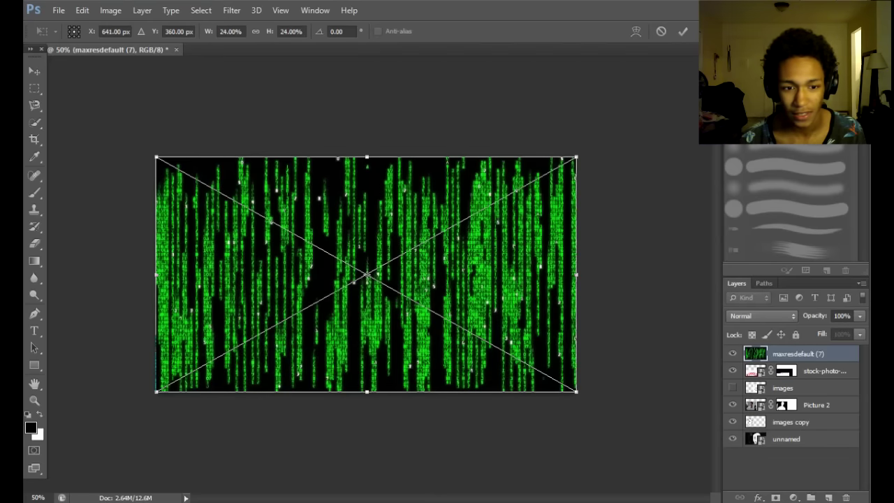
Enlarge the placed green code image to 25.05% width and 25.67% height so it overlaps all canvas edges.
left_click_drag(156, 157, 149, 147)
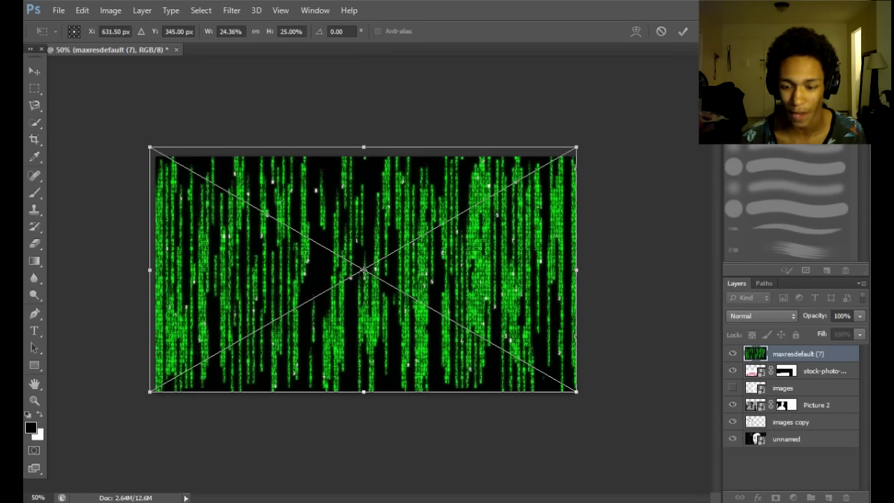
left_click_drag(576, 392, 589, 398)
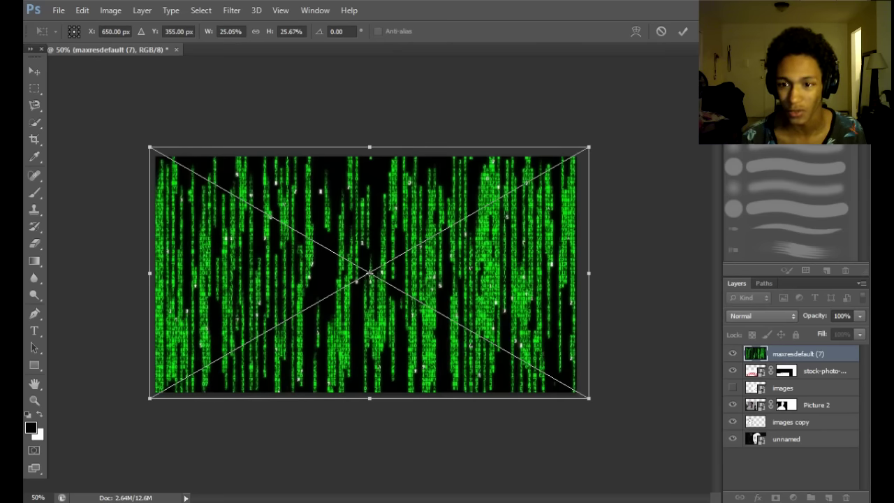
left_click(683, 31)
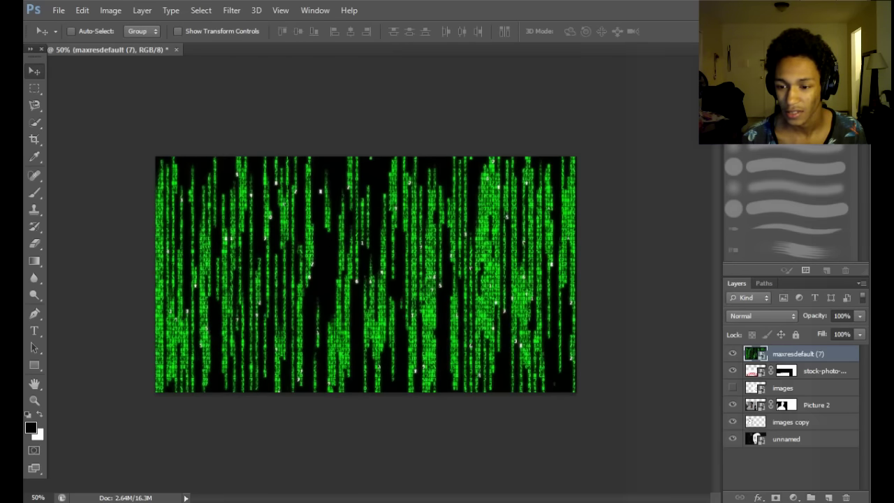
In the green code layer's blending options, lower the Blend If Underlying Layer white limit to 0 for Gray.
right_click(804, 354)
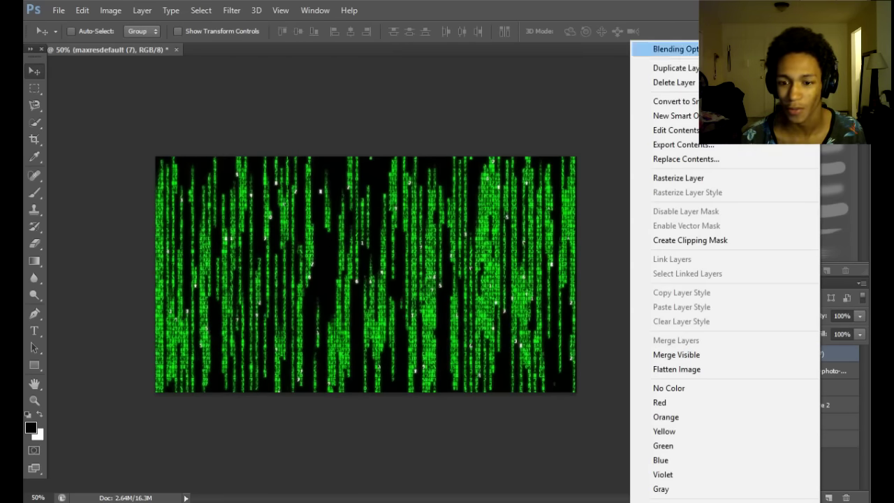
left_click(670, 49)
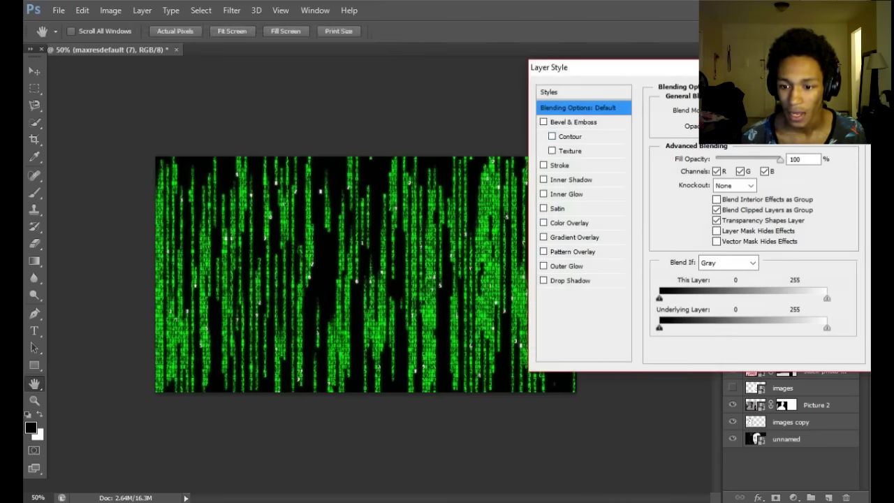
mouse_move(659, 298)
left_mouse_down()
mouse_move(773, 298)
mouse_move(659, 298)
left_mouse_up()
mouse_move(827, 298)
left_mouse_down()
mouse_move(669, 298)
mouse_move(827, 298)
left_mouse_up()
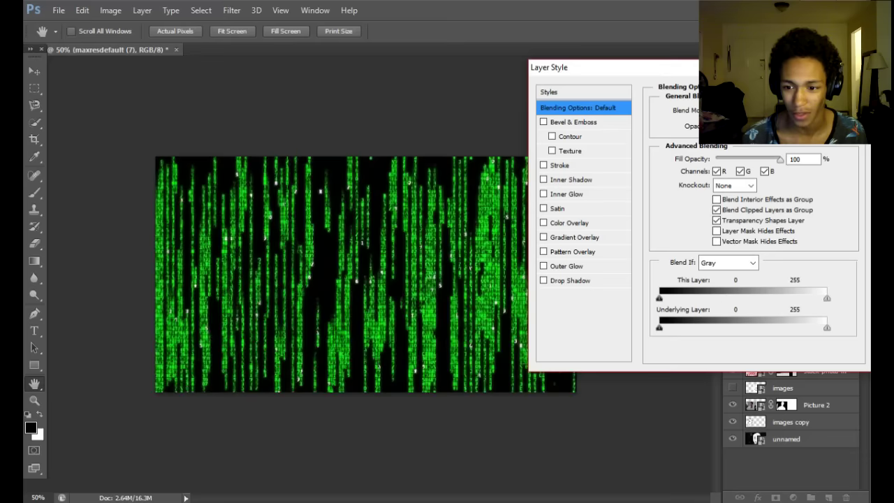
mouse_move(659, 326)
left_mouse_down()
mouse_move(770, 327)
mouse_move(659, 327)
left_mouse_up()
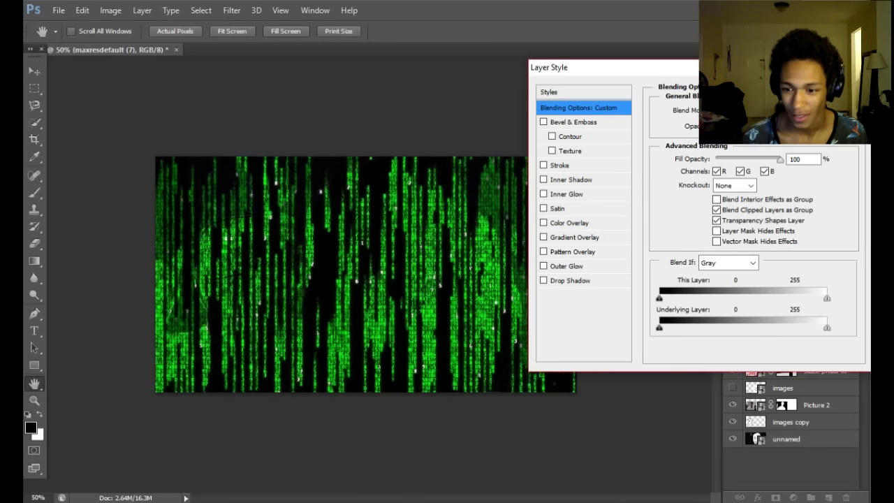
left_click_drag(827, 327, 670, 327)
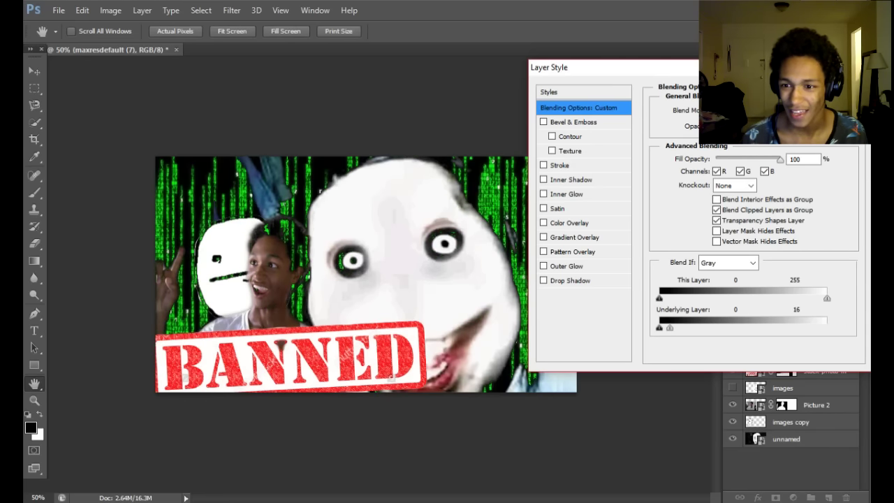
mouse_move(751, 73)
left_mouse_down()
mouse_move(711, 325)
mouse_move(744, 428)
mouse_move(735, 237)
mouse_move(683, 159)
left_mouse_up()
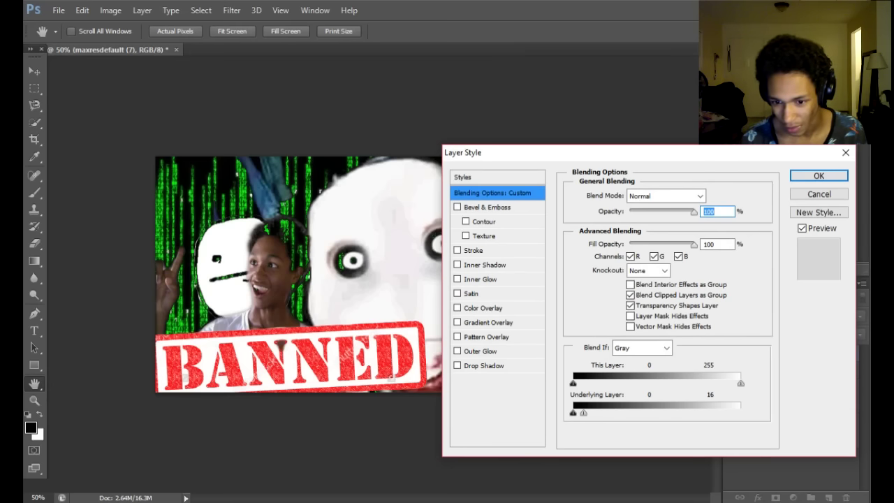
left_click_drag(584, 413, 573, 412)
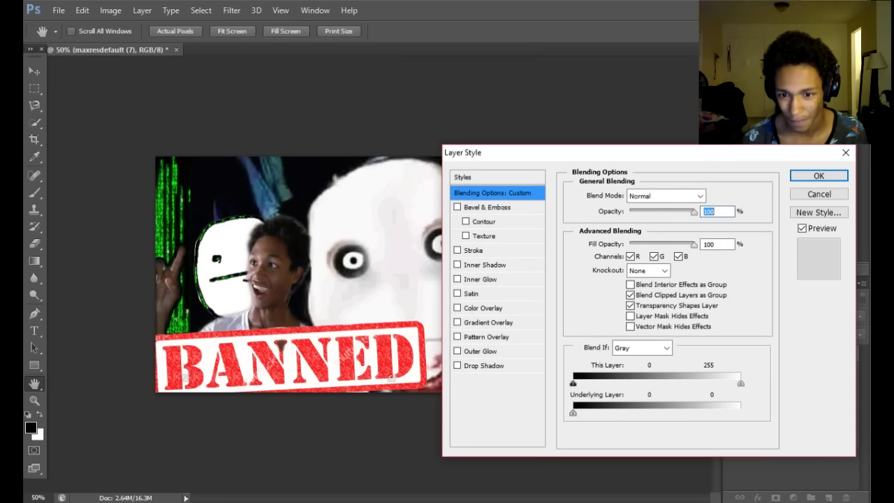
left_click_drag(643, 153, 786, 133)
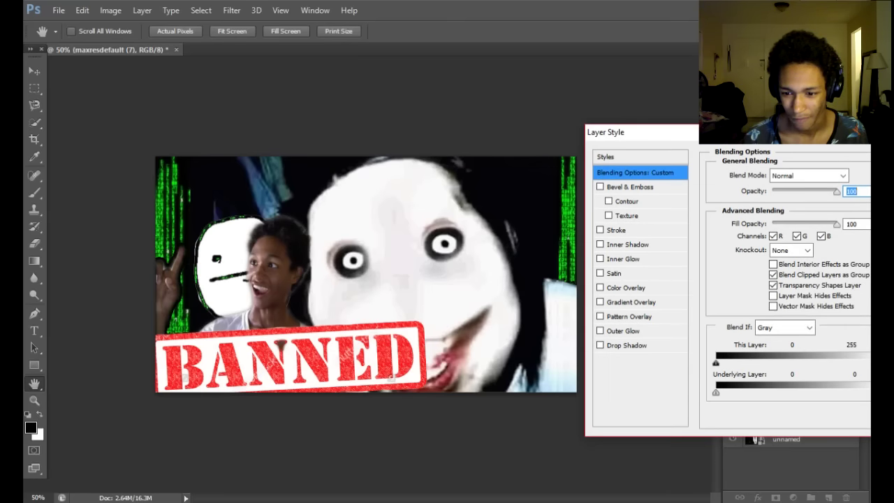
Reset the Underlying Layer white limit to 255, return it to 0, and apply the layer style.
left_click_drag(715, 393, 881, 394)
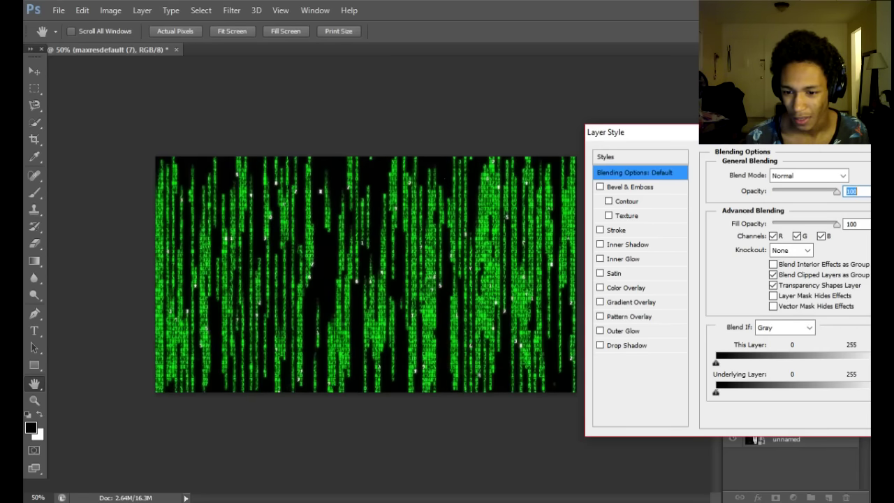
left_click_drag(715, 363, 716, 392)
left_click_drag(869, 393, 715, 392)
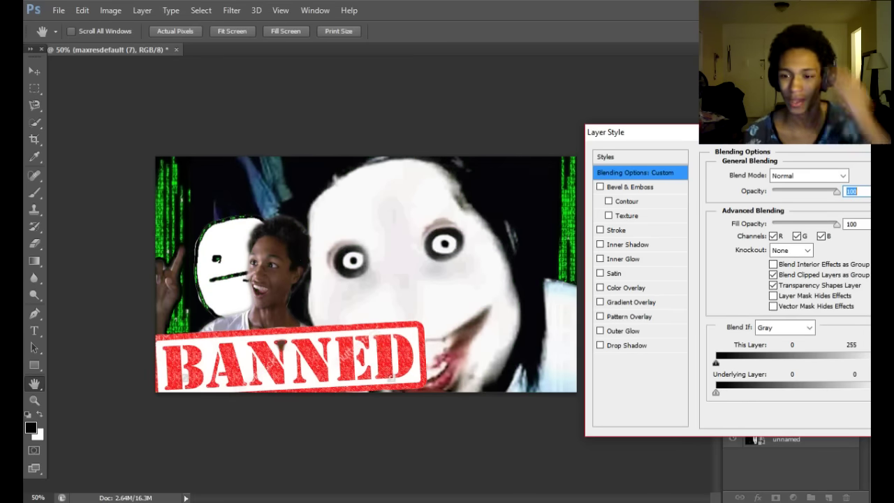
left_click_drag(783, 136, 561, 130)
left_click(739, 147)
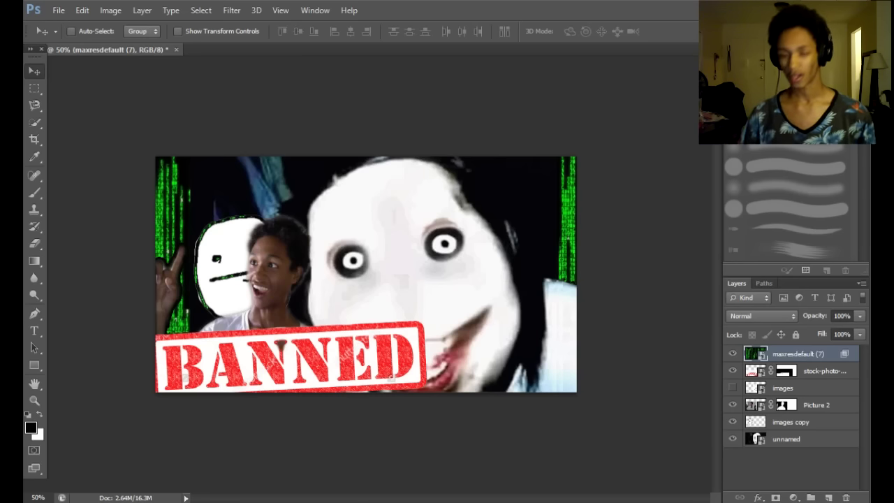
left_click(59, 9)
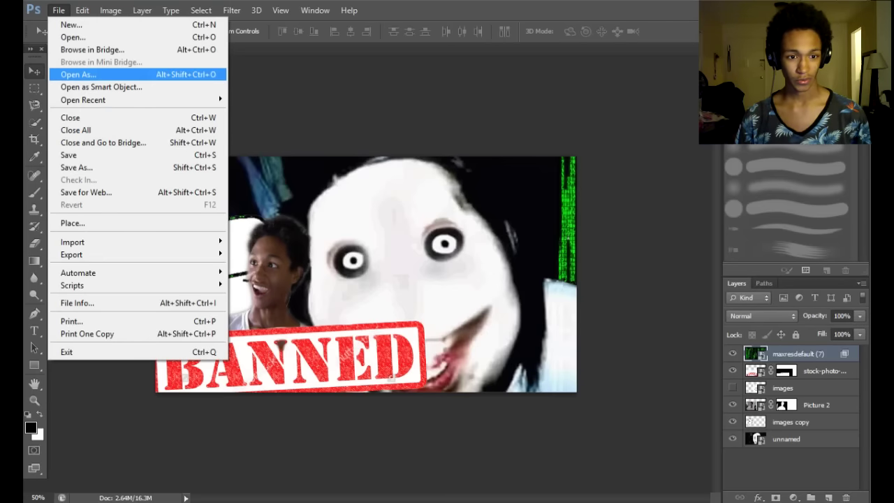
left_click(77, 167)
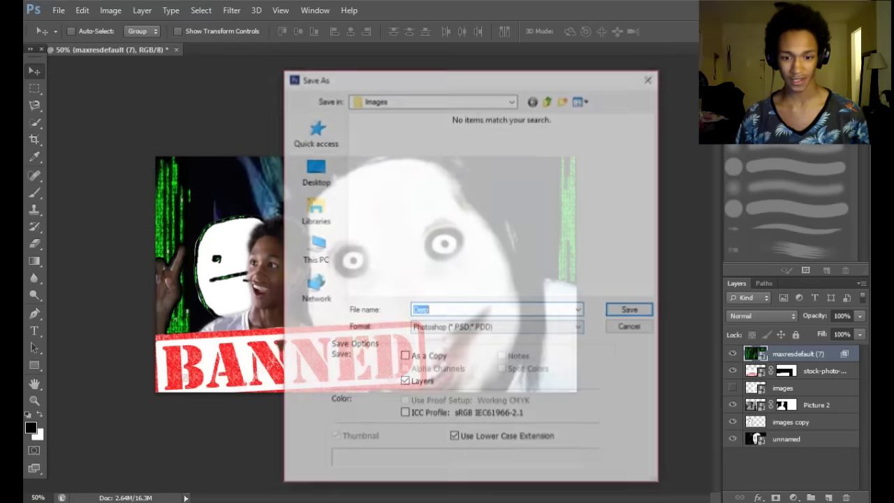
left_click(314, 171)
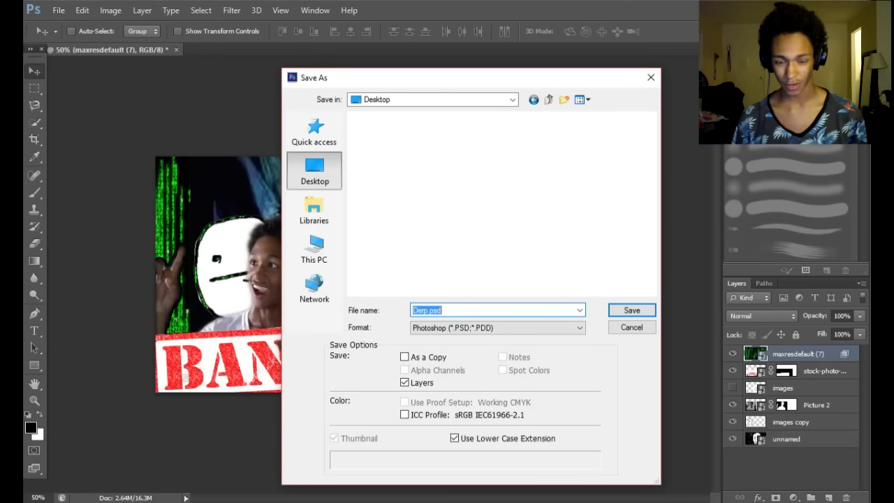
left_click(631, 311)
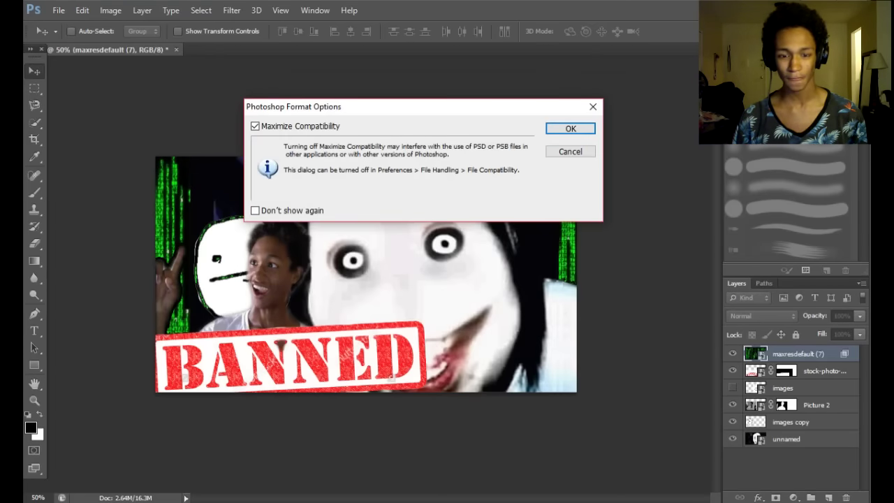
left_click(593, 107)
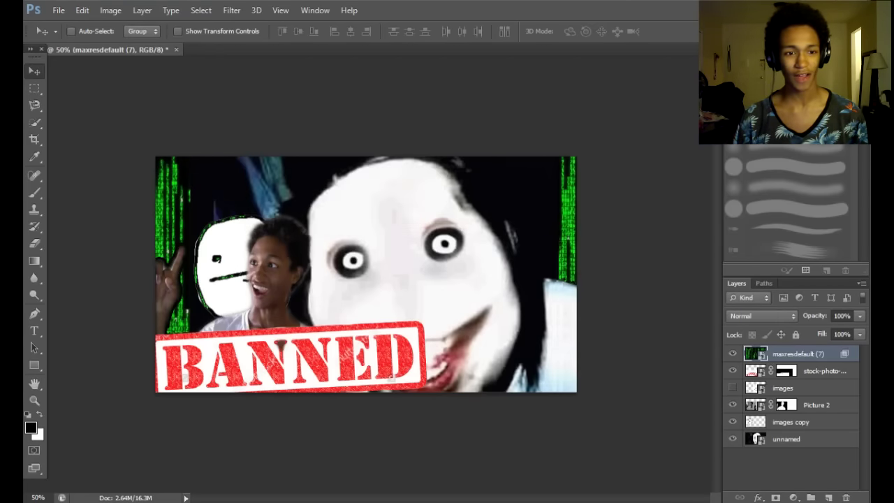
Save a copy of the composite to the Desktop in JPEG format as Derp.jpg with the default JPEG options.
left_click(59, 11)
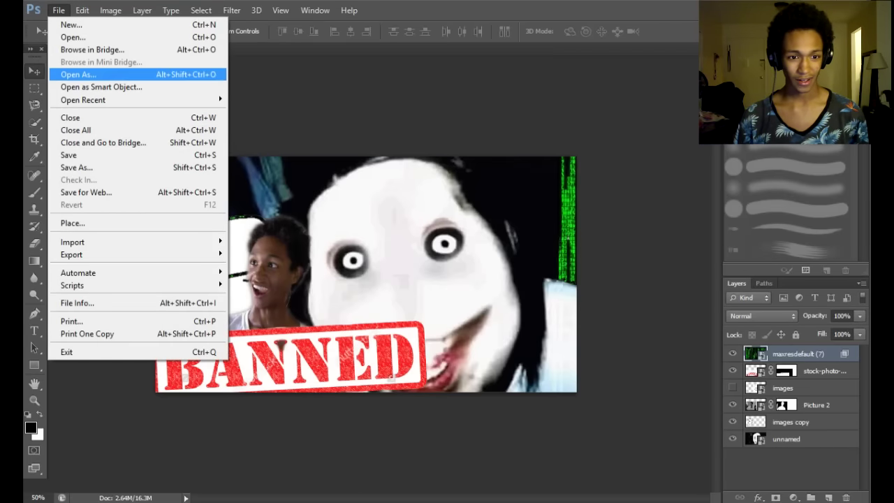
left_click(76, 167)
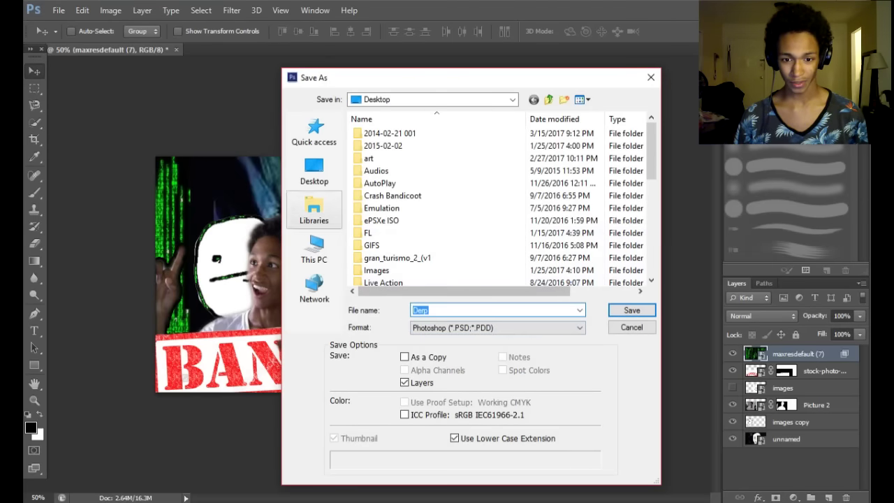
left_click(314, 171)
left_click(498, 328)
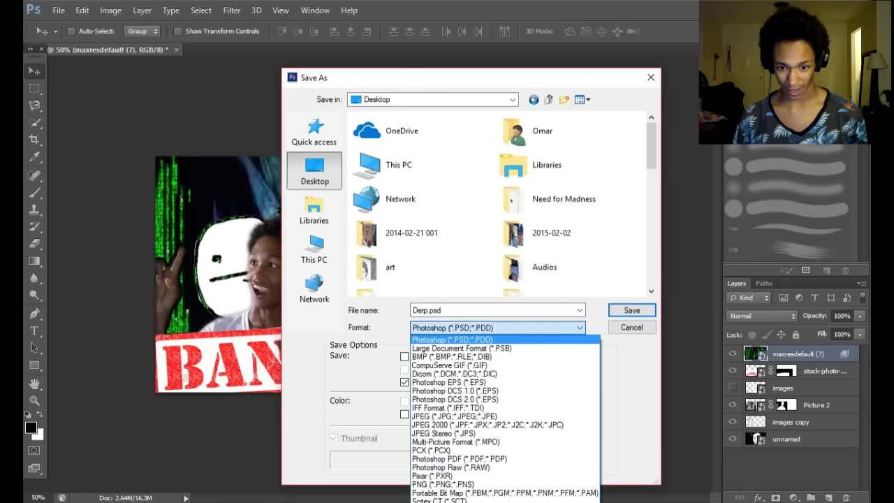
left_click(455, 416)
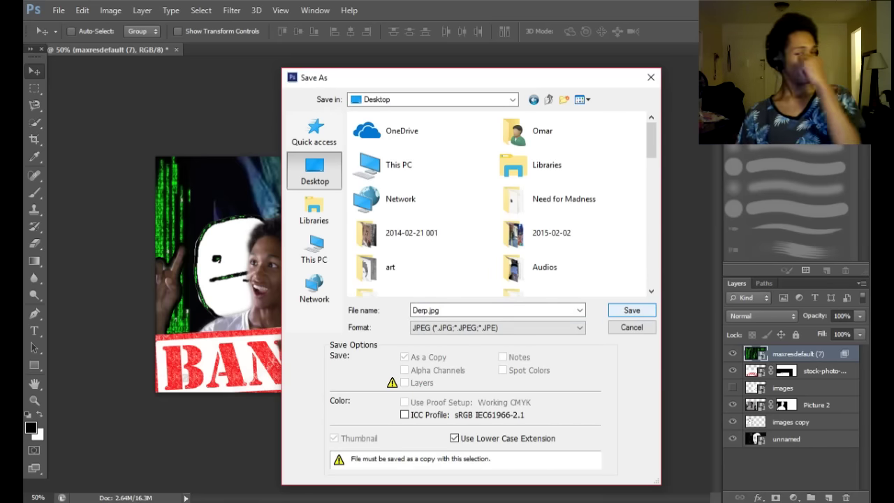
key("Return")
key("Return")
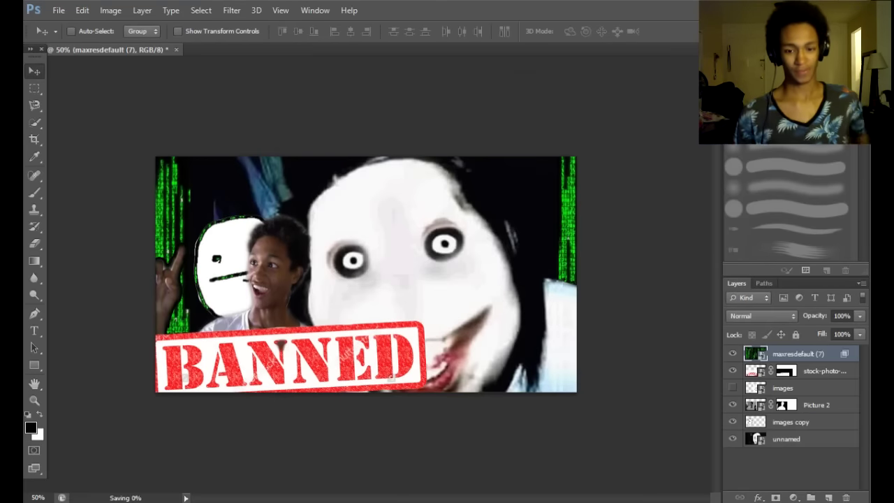